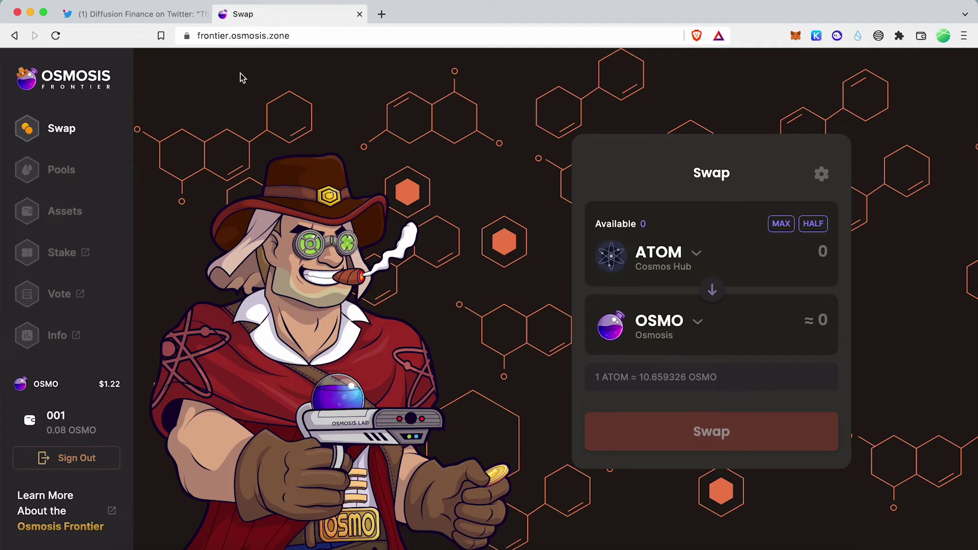
left_click_drag(306, 39, 187, 37)
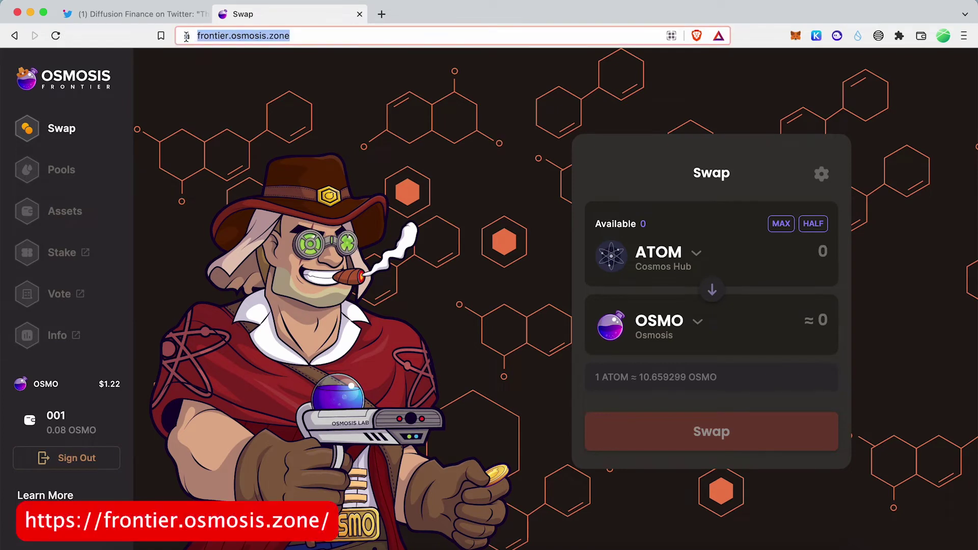
left_click(186, 154)
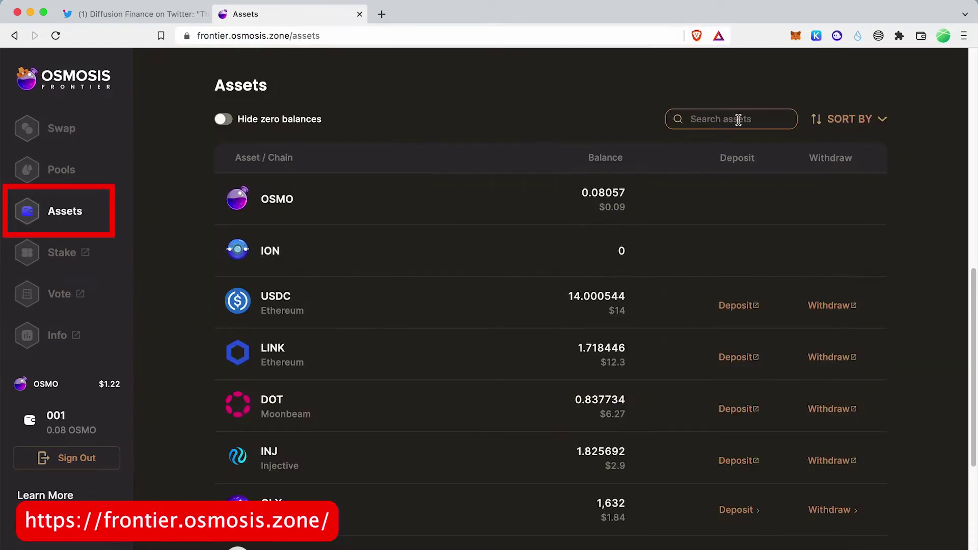
left_click(739, 120)
type("usdc")
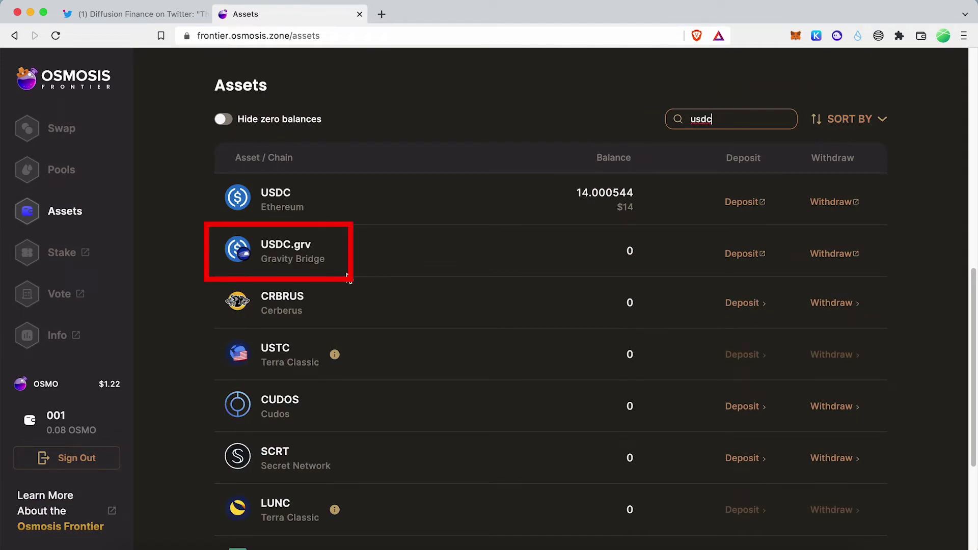
left_click_drag(334, 260, 254, 249)
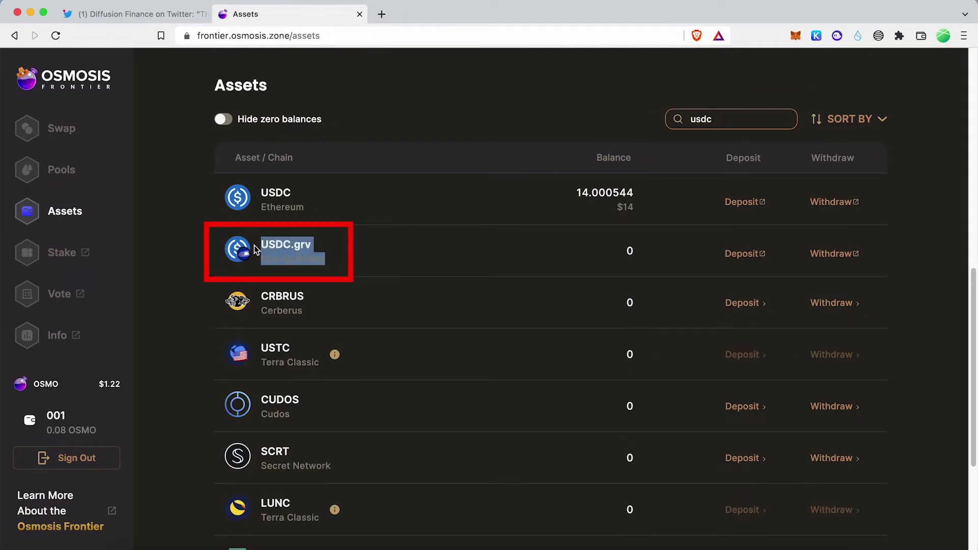
left_click(60, 128)
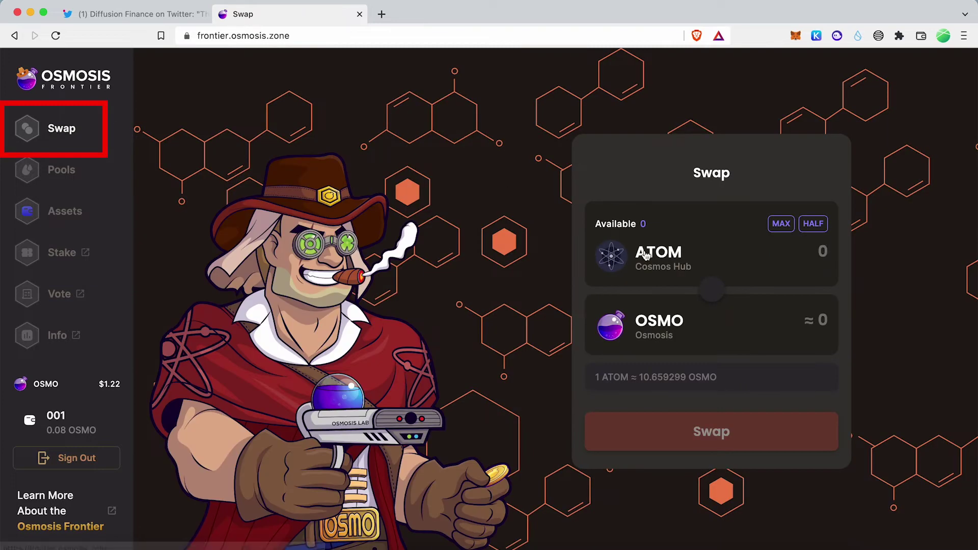
Swap 1.5 Axelar USDC for Gravity Bridge USDC.grv and approve the transaction in Keplr.
left_click(646, 255)
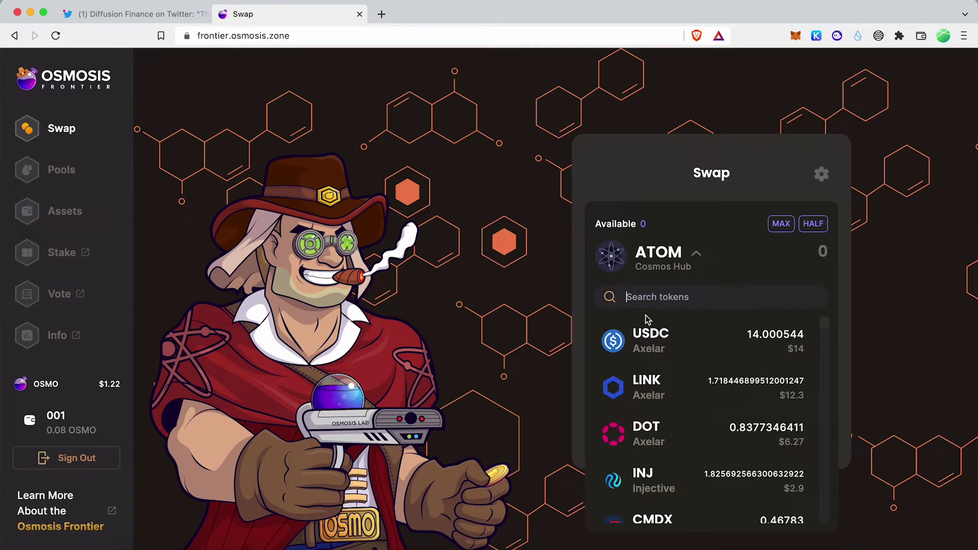
left_click(649, 345)
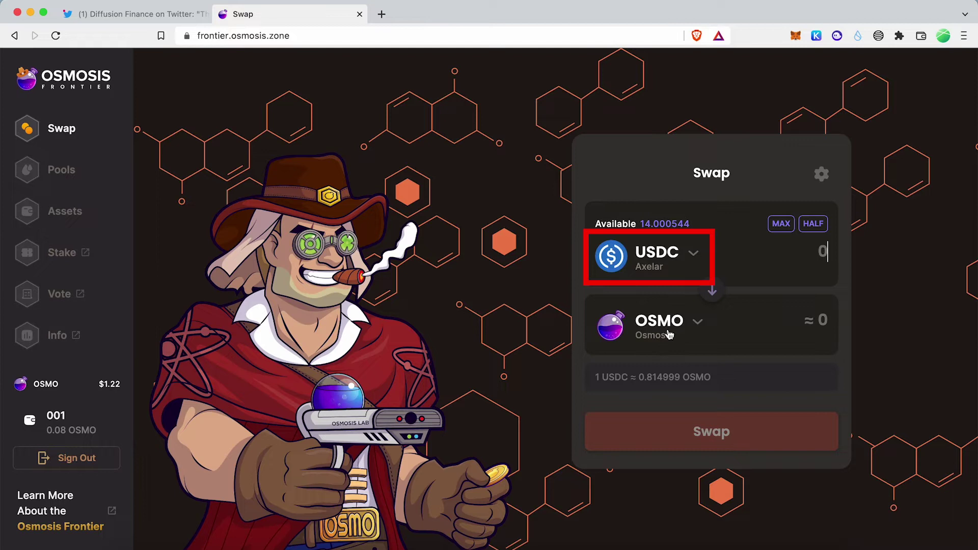
left_click(669, 334)
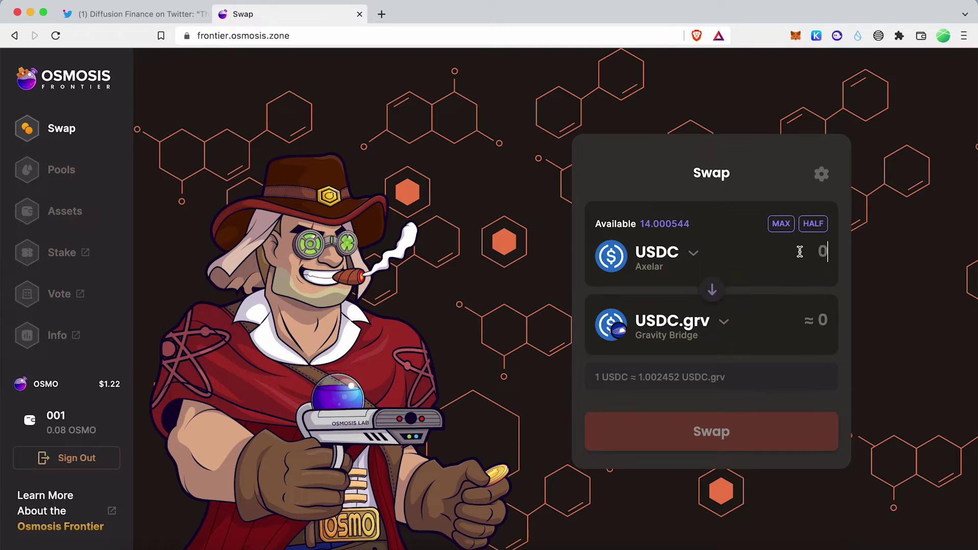
type("1")
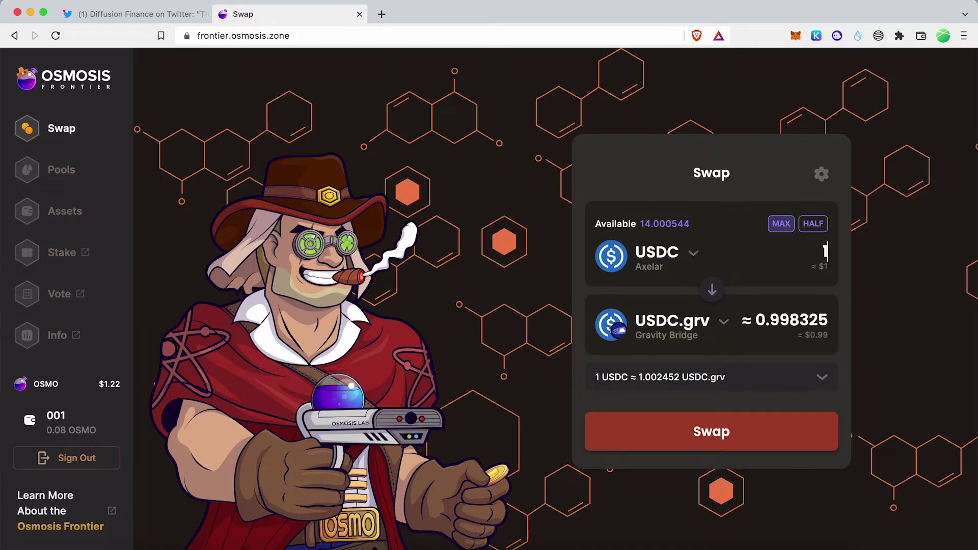
type(".5")
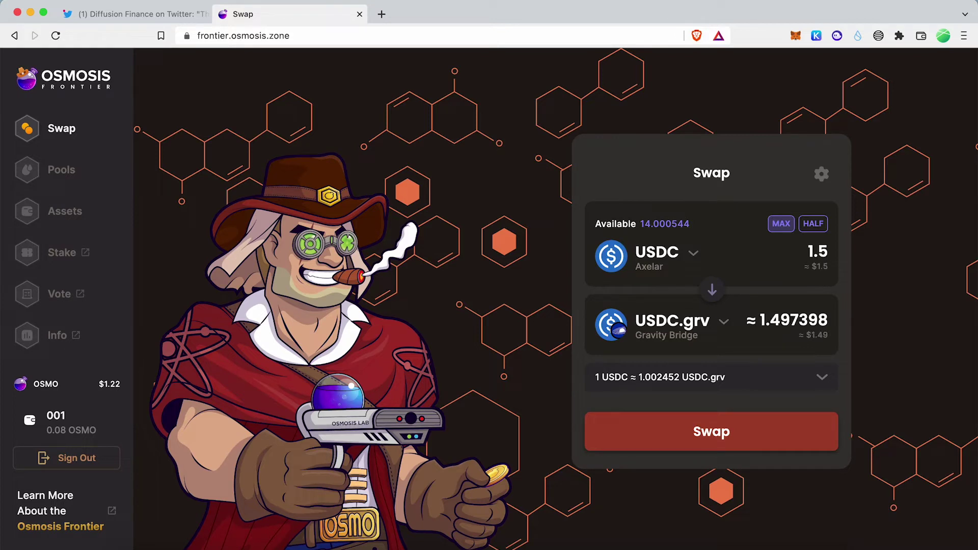
left_click(693, 443)
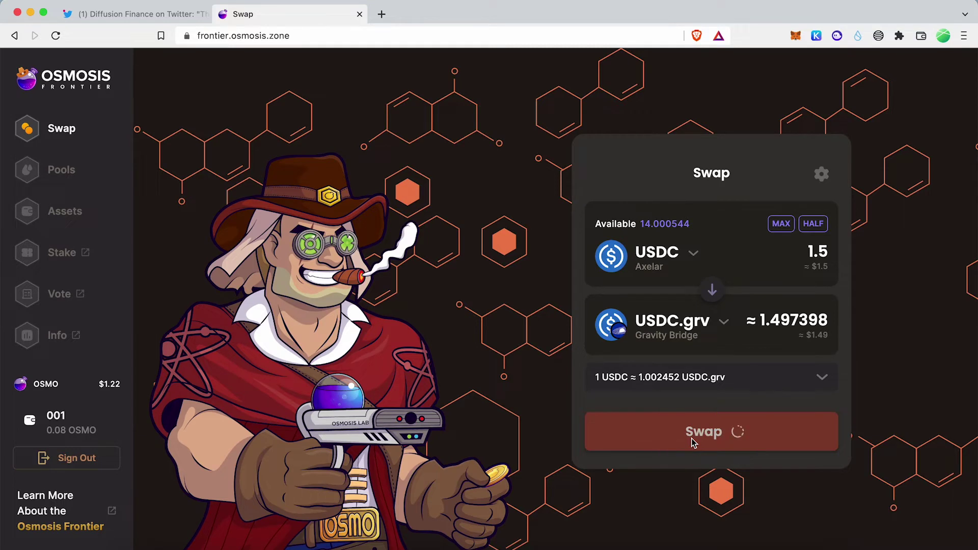
left_click(180, 380)
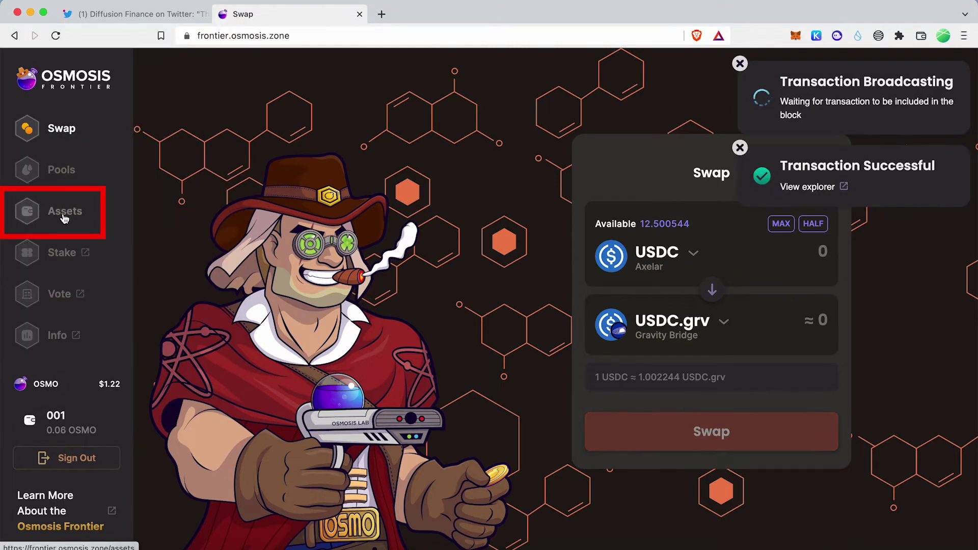
Check the 1.497055 USDC.grv balance on the Assets page and in Keplr's token list.
left_click(46, 212)
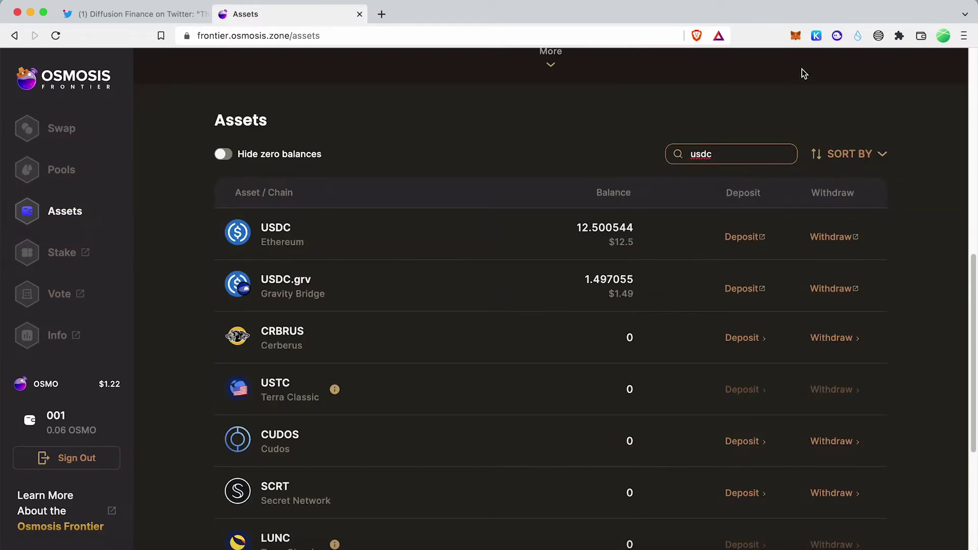
left_click(816, 36)
scroll(695, 197, "down", 7)
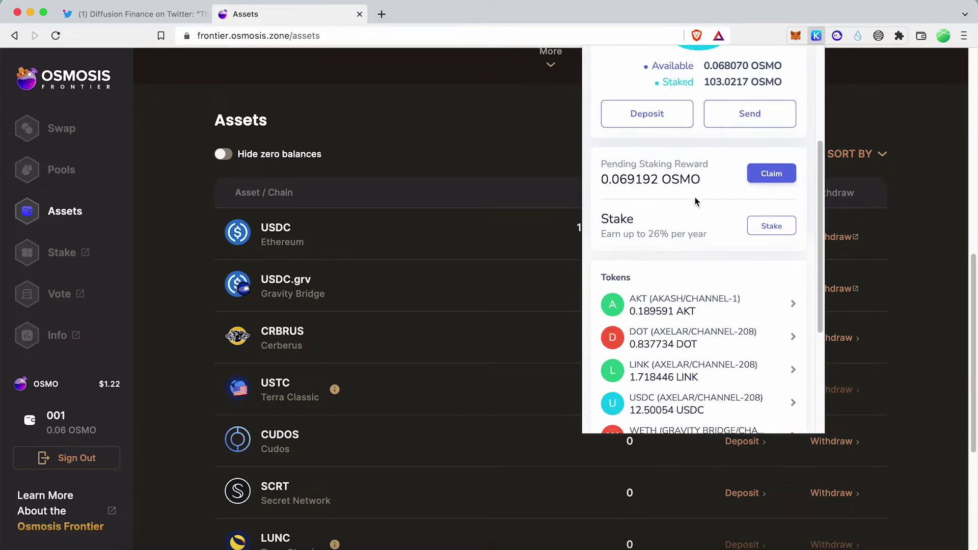
scroll(696, 202, "down", 2)
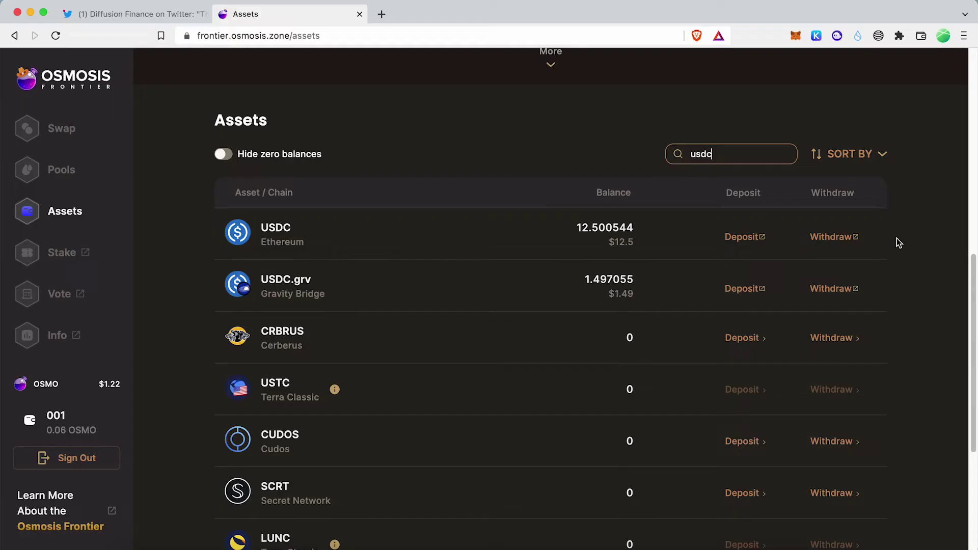
Withdraw the full 1.497055 USDC from Osmosis to Gravity Bridge and approve it in Keplr.
left_click(842, 290)
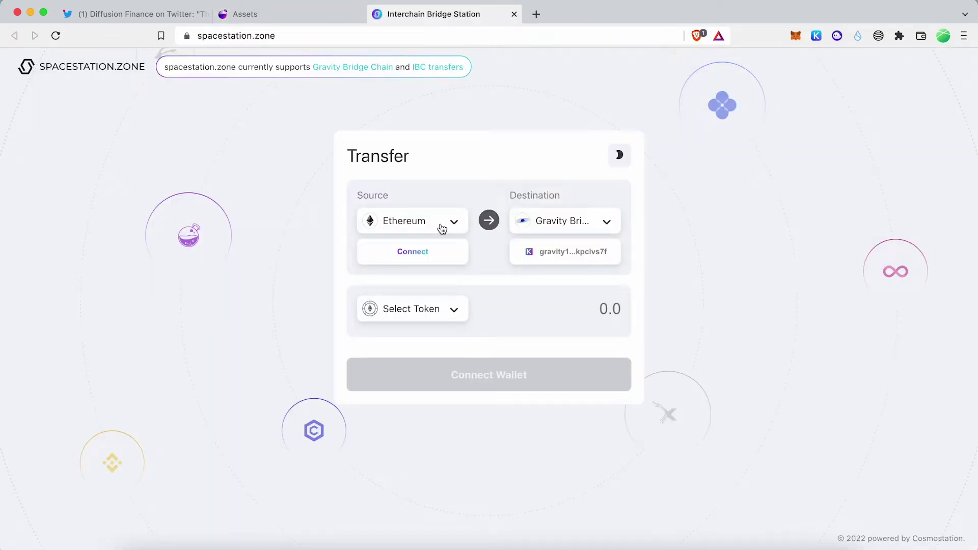
left_click(442, 228)
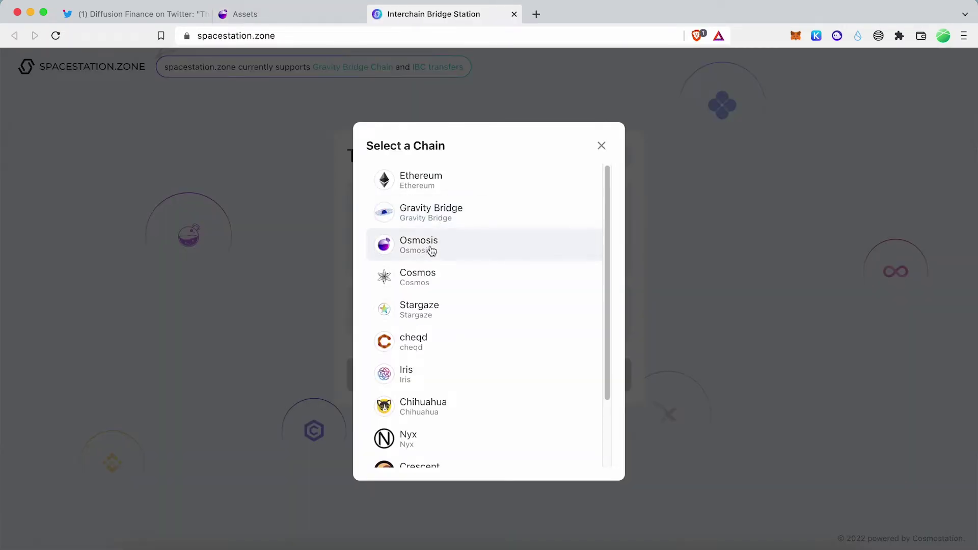
left_click(432, 248)
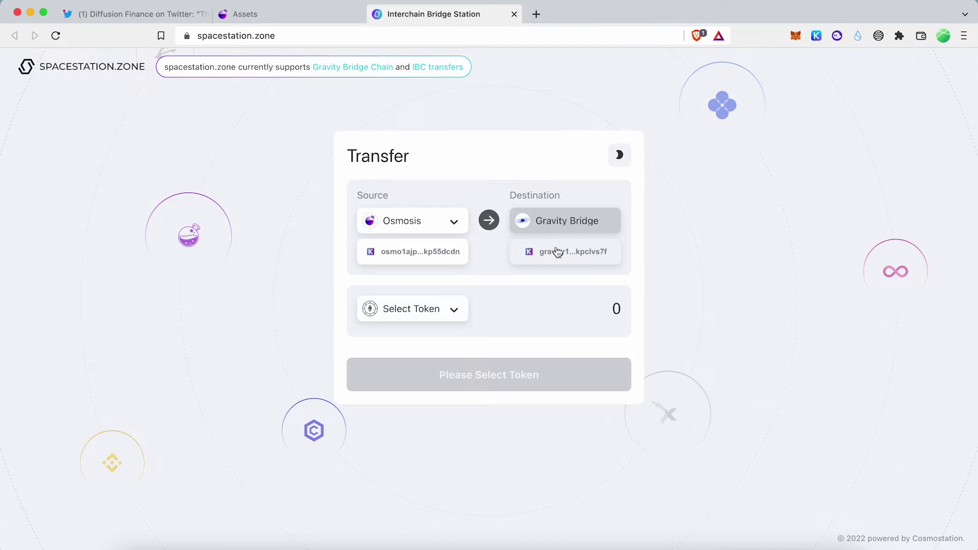
left_click(419, 317)
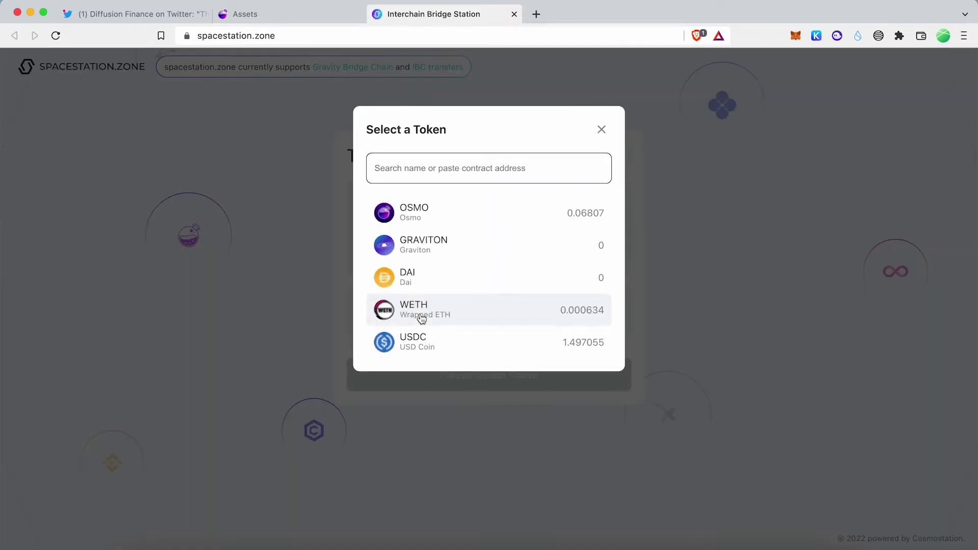
left_click(424, 349)
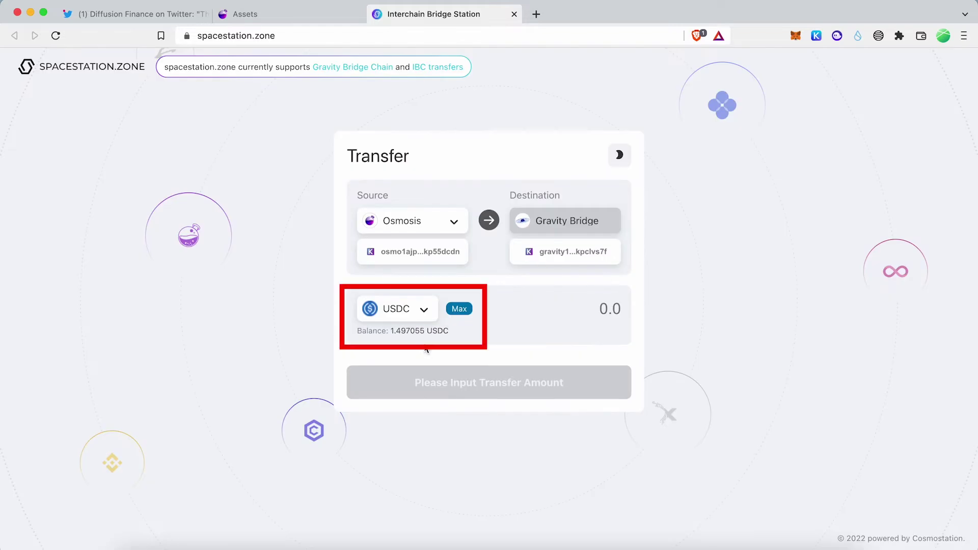
left_click(460, 310)
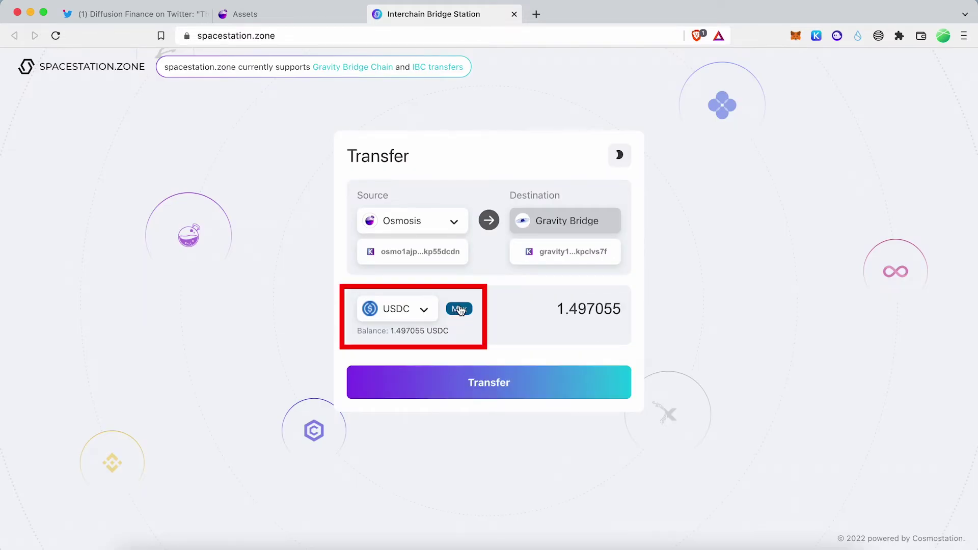
left_click(489, 386)
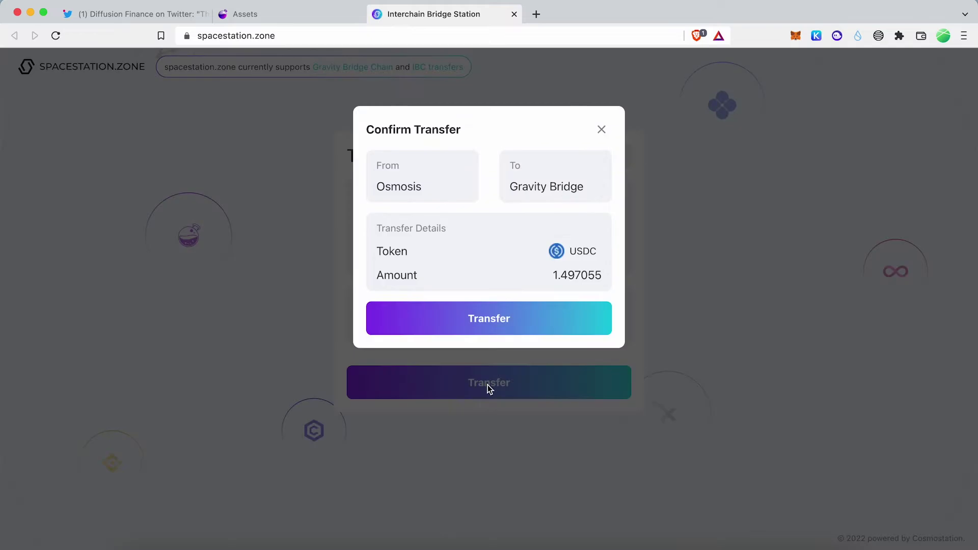
left_click(475, 328)
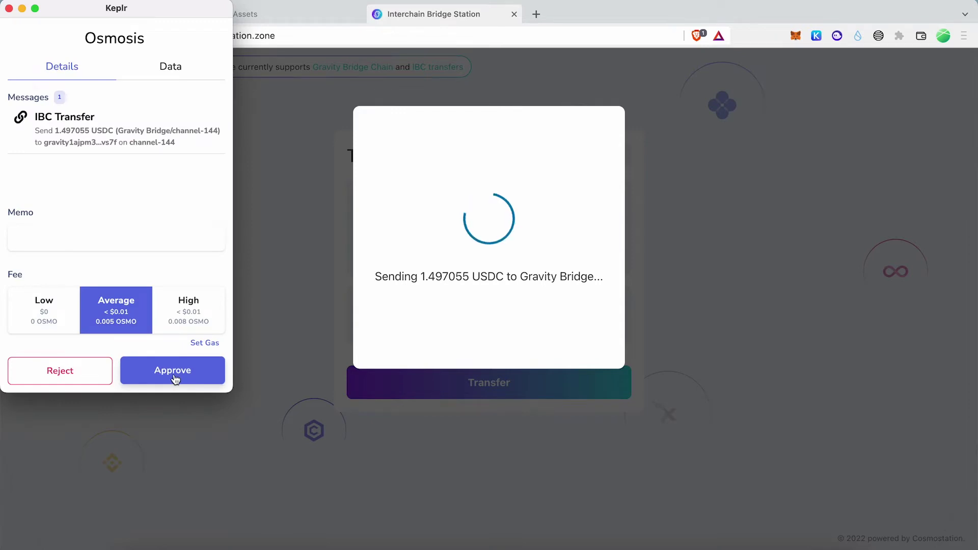
left_click(163, 371)
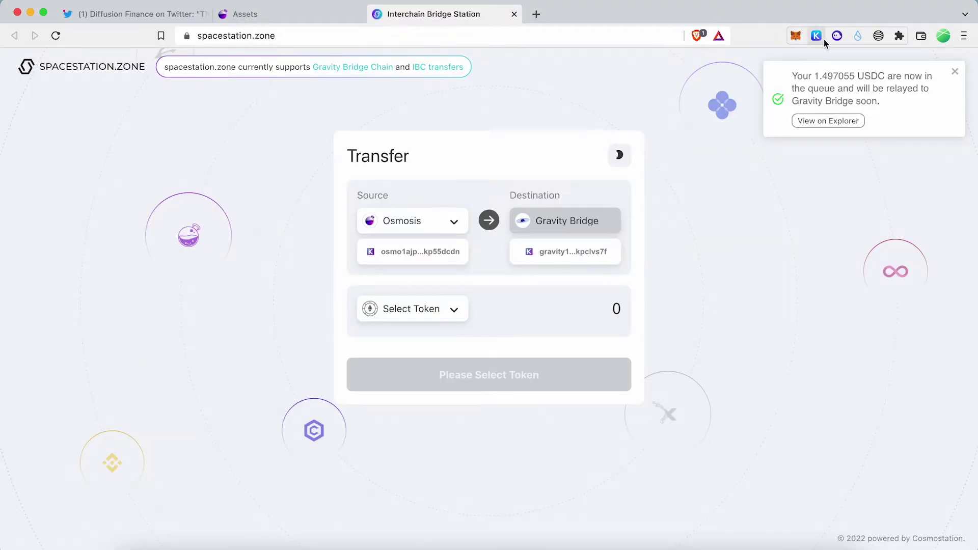
Switch Keplr to Gravity Bridge, confirm the 1.497055 USDC arrived, and open wallet settings.
left_click(821, 38)
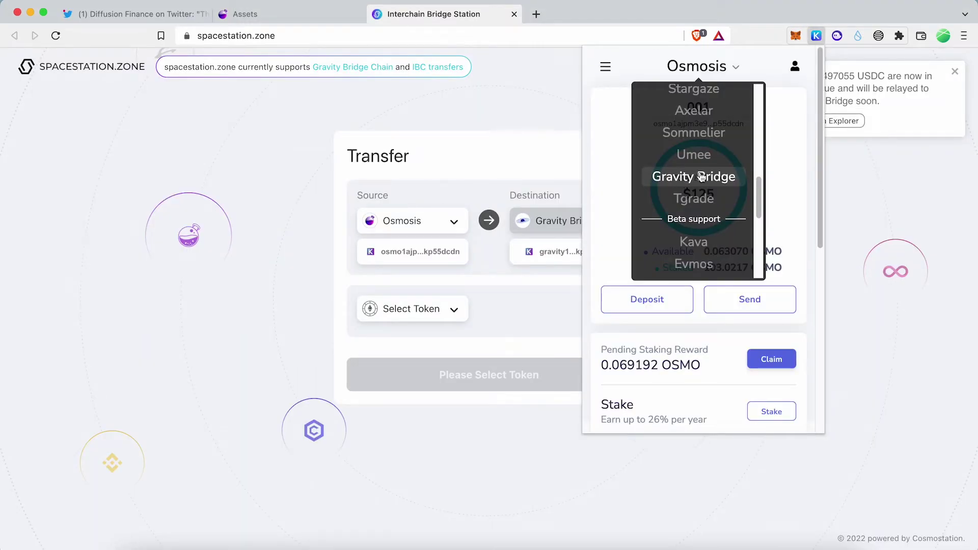
left_click(702, 176)
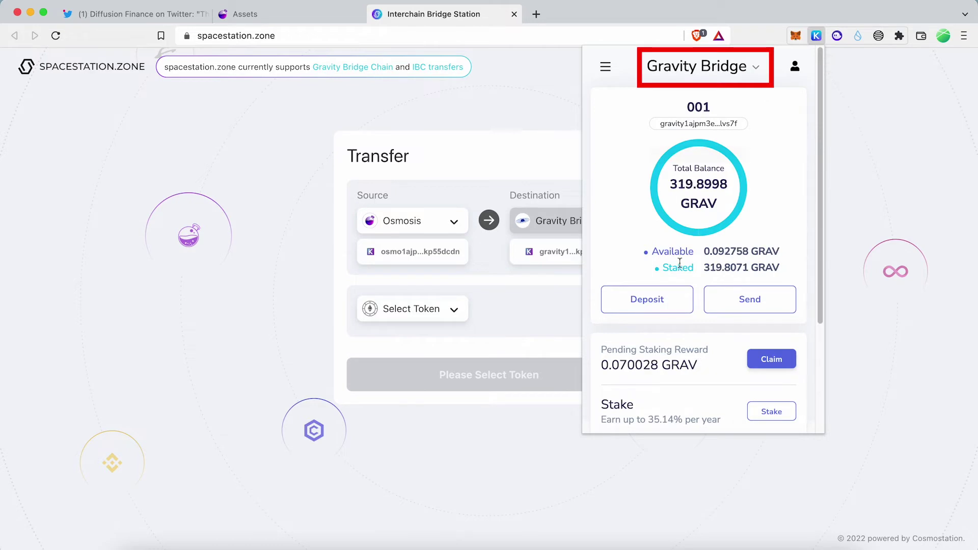
scroll(680, 263, "down", 5)
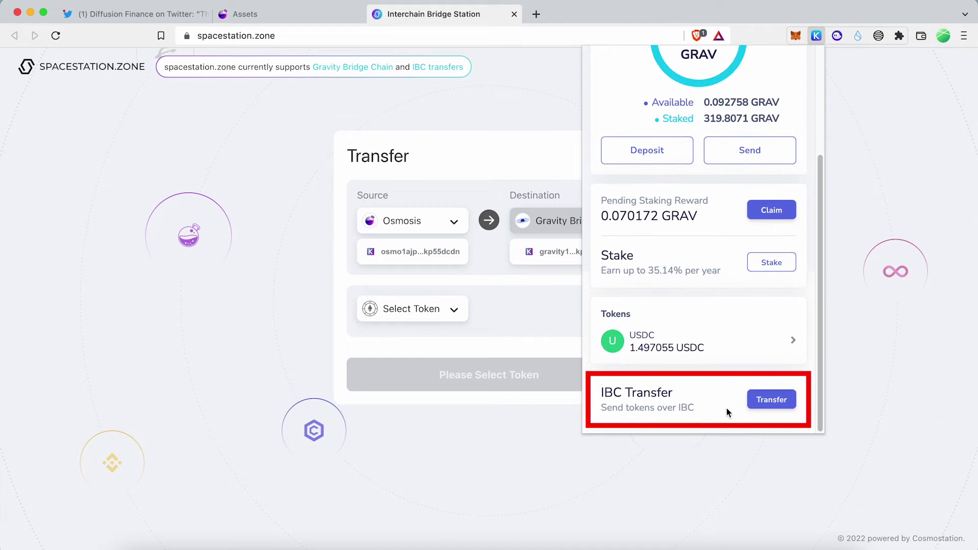
scroll(724, 408, "up", 3)
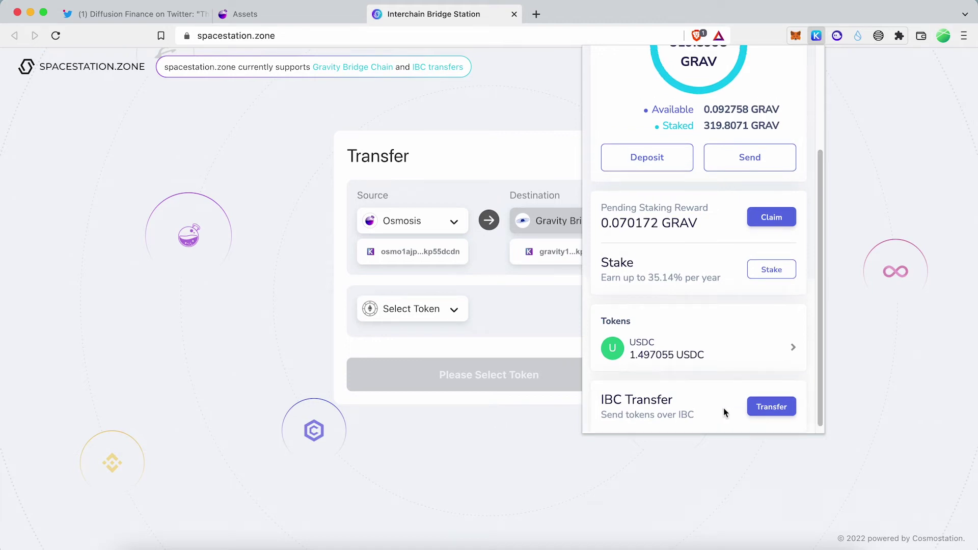
left_click(611, 75)
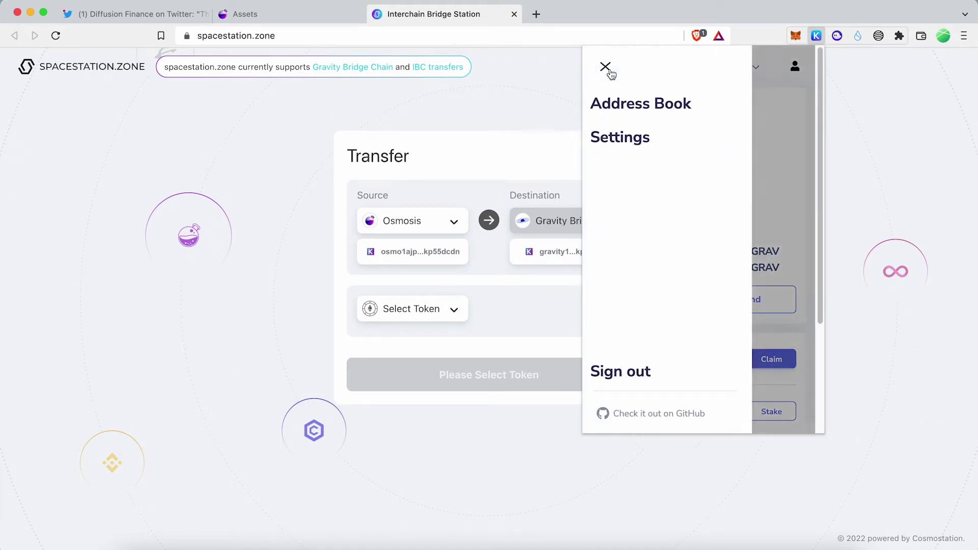
left_click(629, 137)
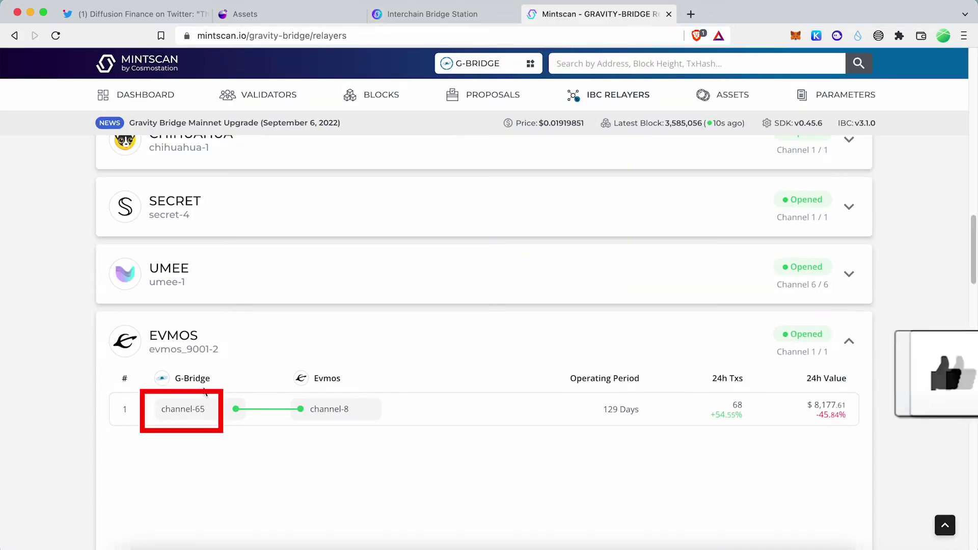
Open Keplr's Gravity Bridge IBC Transfer form and list its destination chain options.
left_click(817, 35)
scroll(681, 335, "down", 3)
scroll(682, 334, "down", 1)
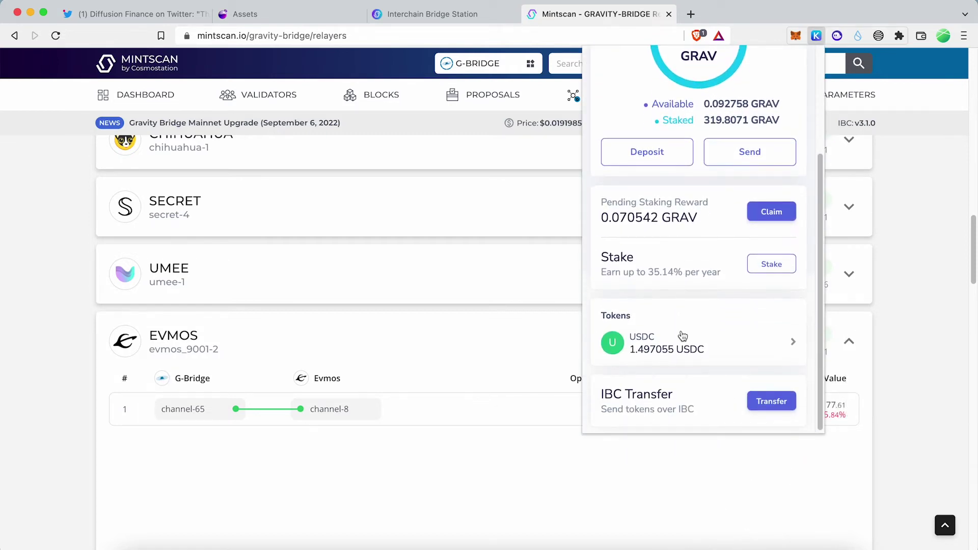
left_click(772, 400)
left_click(672, 127)
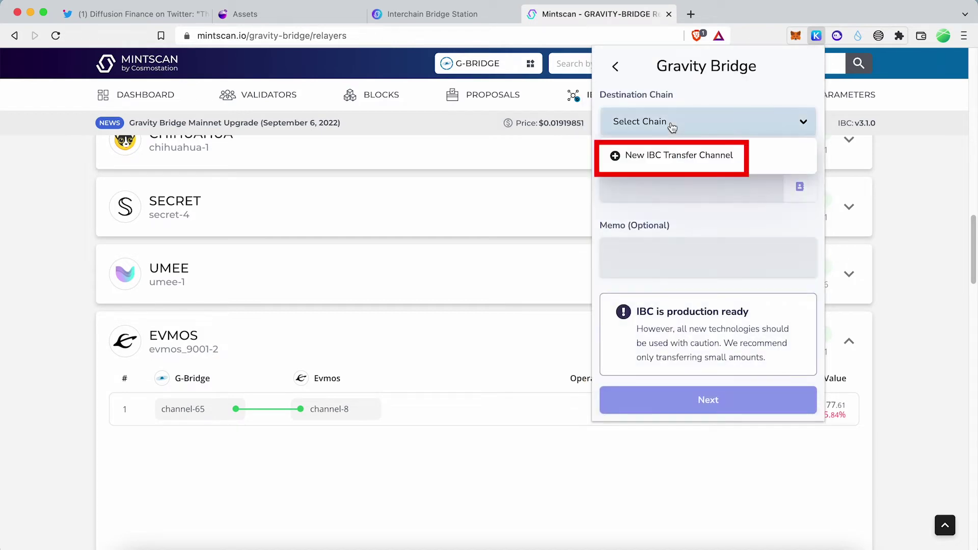
Save a new IBC transfer channel to Evmos with channel ID channel-65.
left_click(660, 161)
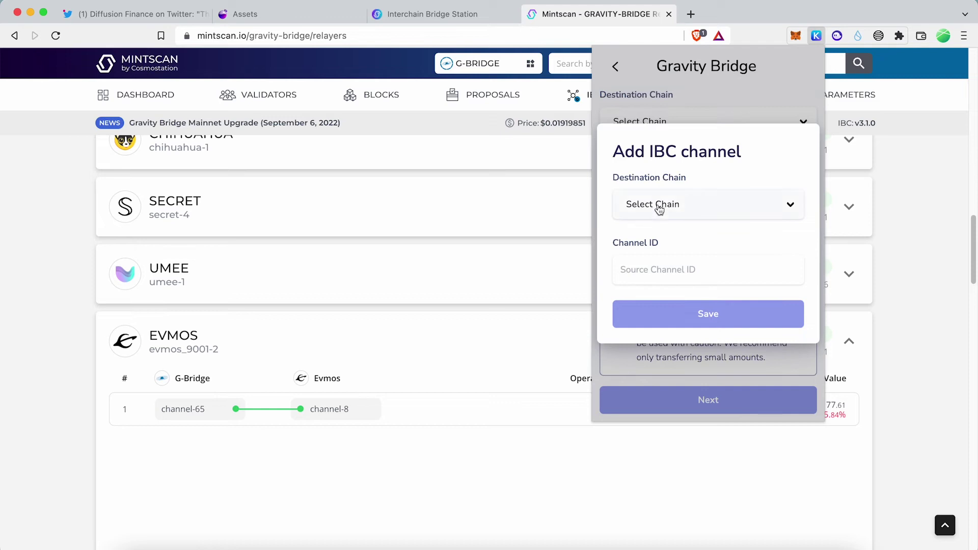
left_click(659, 209)
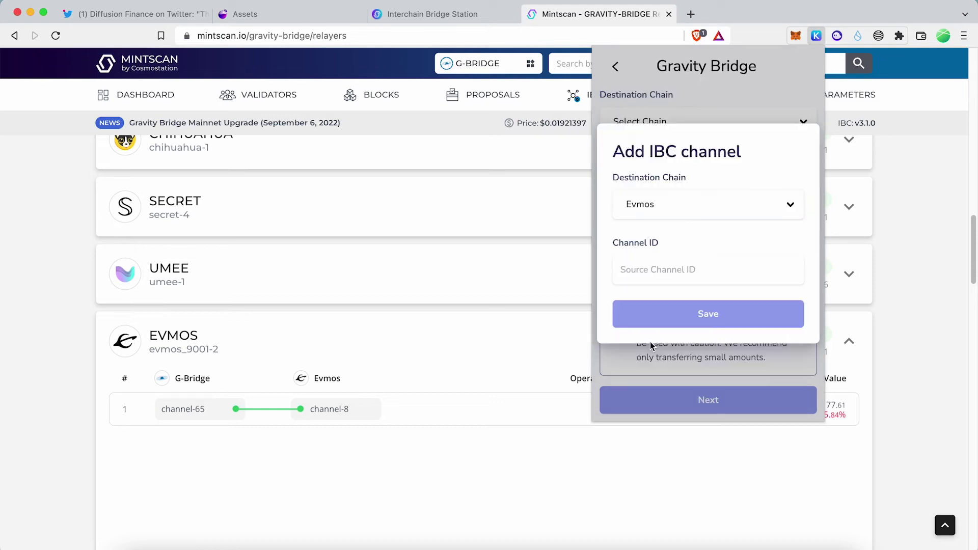
left_click(645, 275)
type("channel-65")
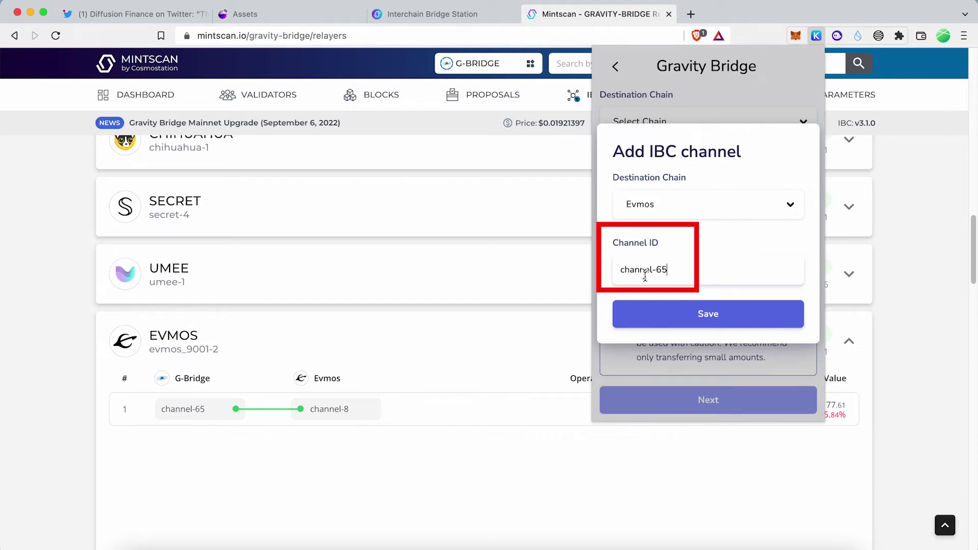
left_click(696, 311)
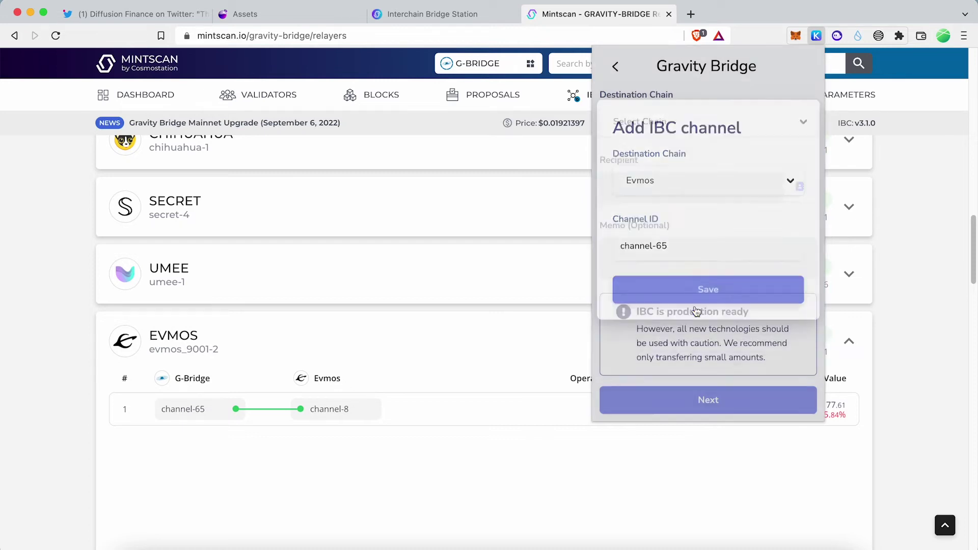
Verify the Evmos channel-65 option, then switch Keplr to Evmos and copy its address.
left_click(662, 132)
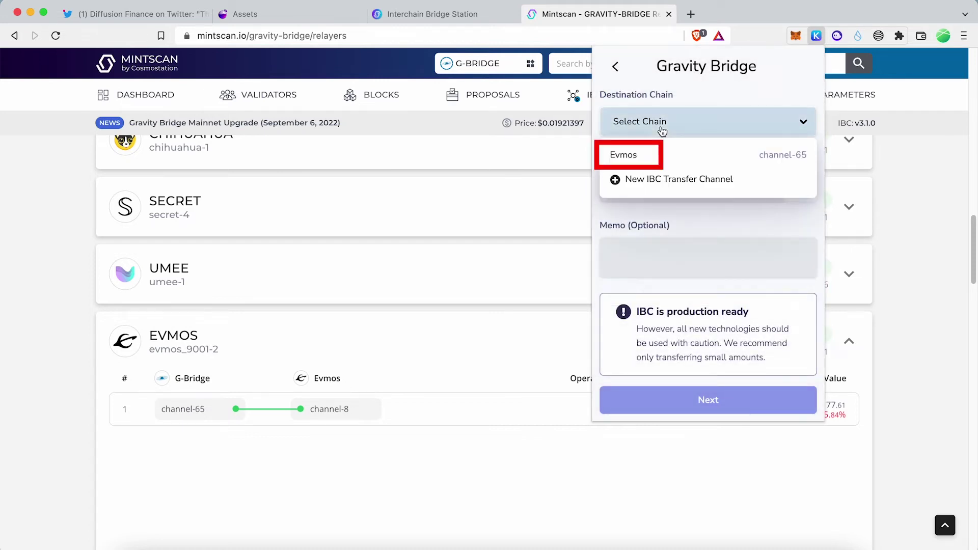
left_click(615, 66)
left_click(691, 75)
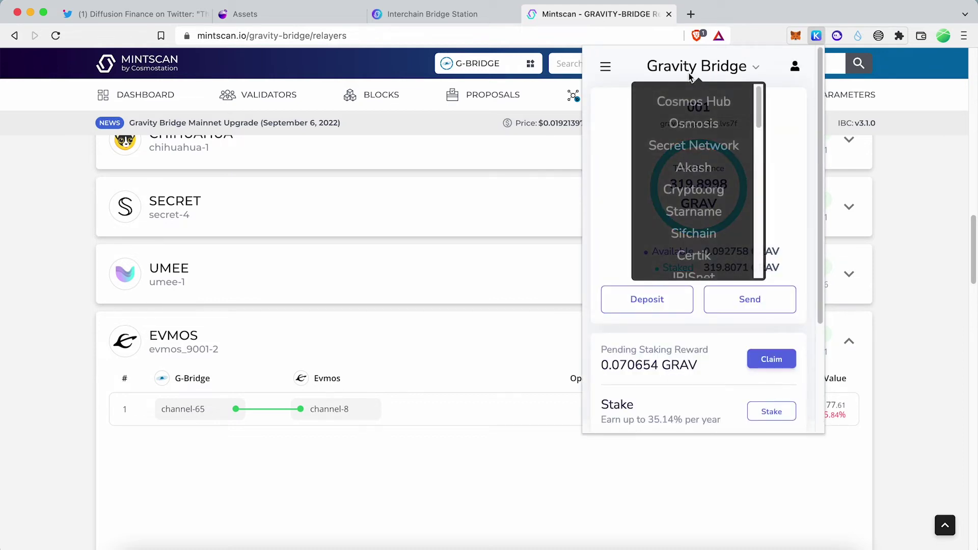
left_click(694, 303)
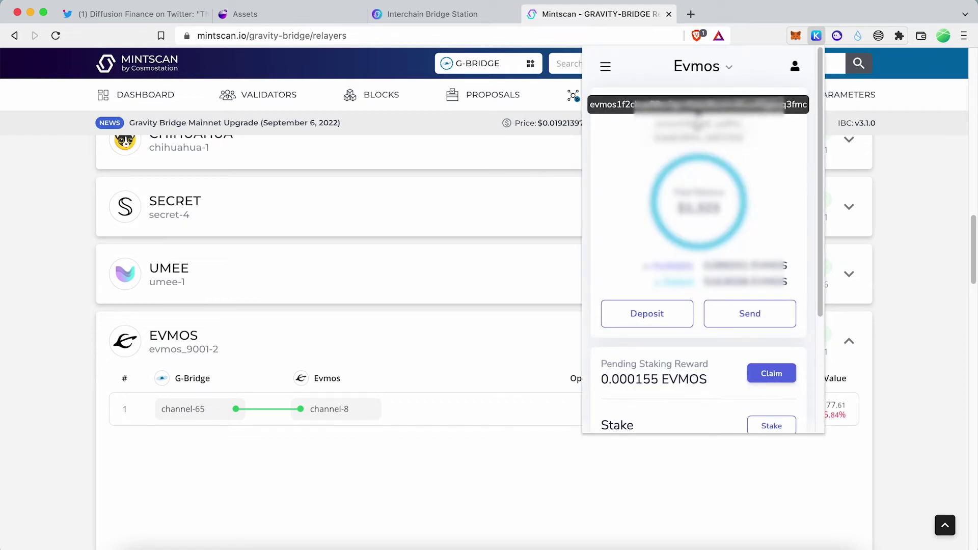
left_click(698, 115)
Switch Keplr back to Gravity Bridge with the IBC Transfer section in view.
left_click(702, 68)
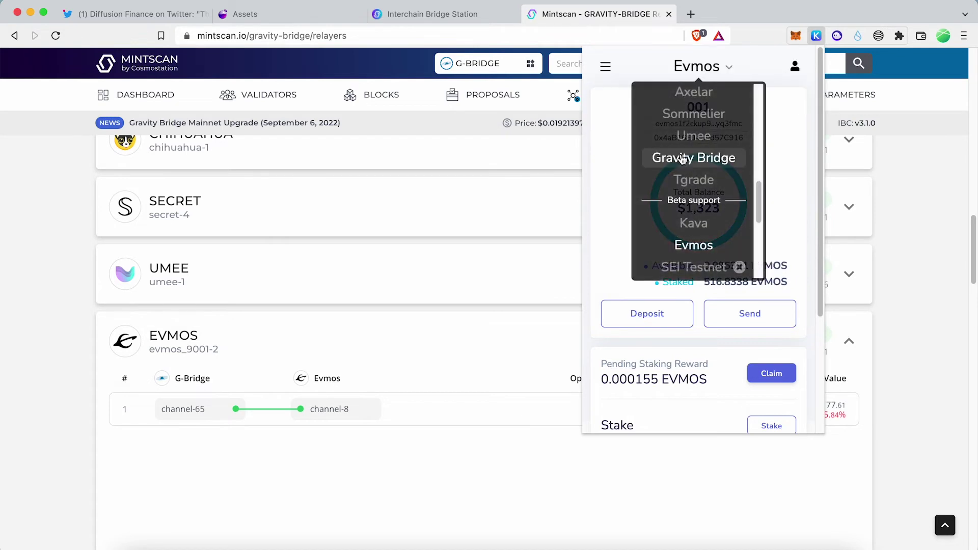
scroll(685, 158, "up", 2)
left_click(685, 204)
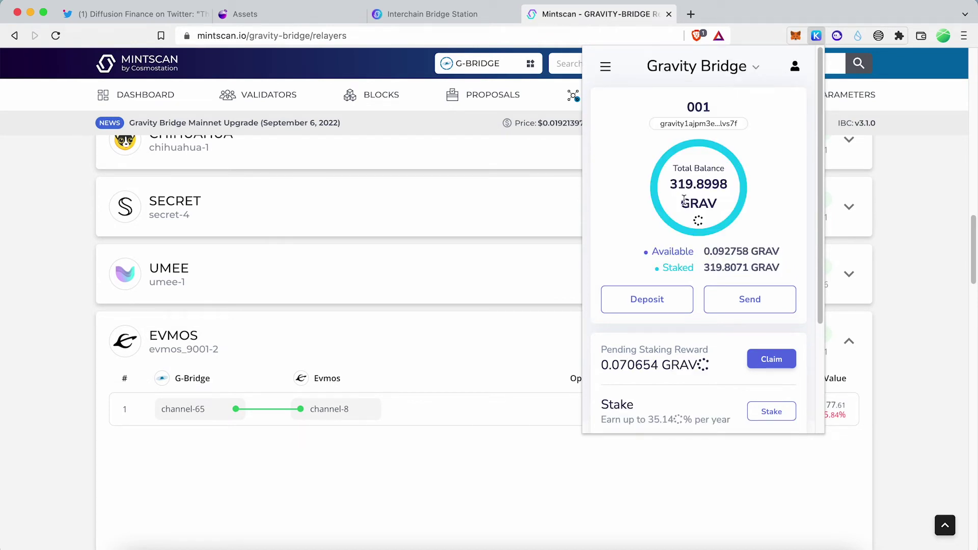
scroll(669, 307, "down", 3)
scroll(669, 307, "down", 2)
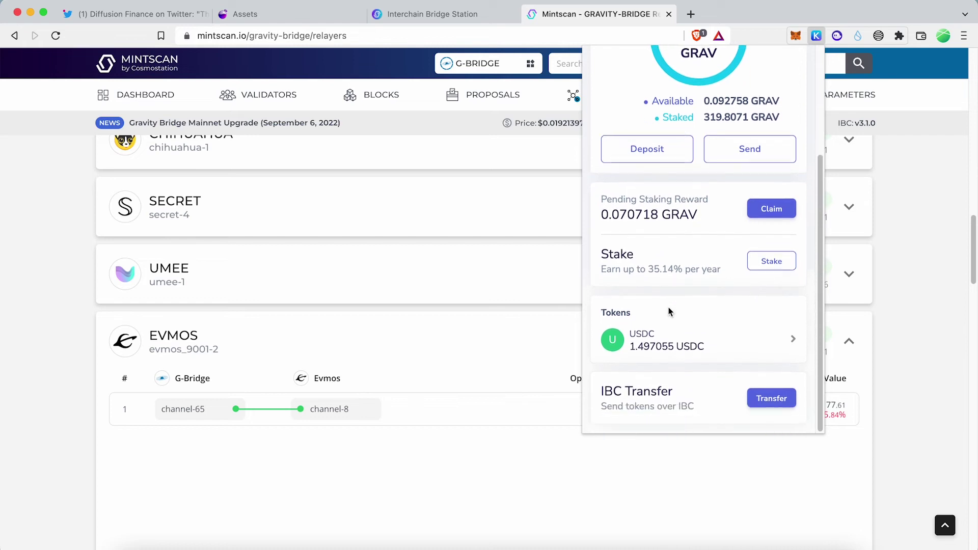
Start an IBC transfer to Evmos with the copied Evmos address as recipient.
left_click(773, 400)
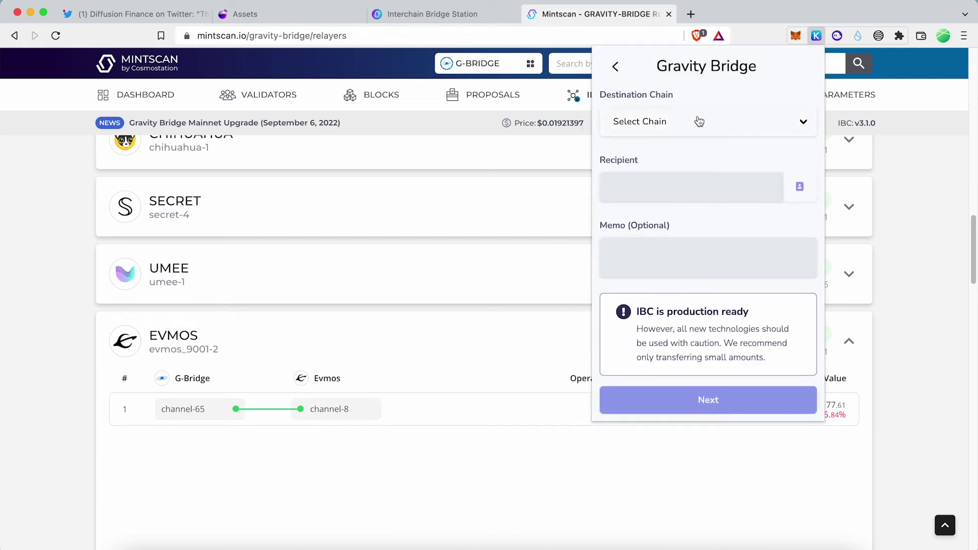
left_click(699, 121)
left_click(630, 155)
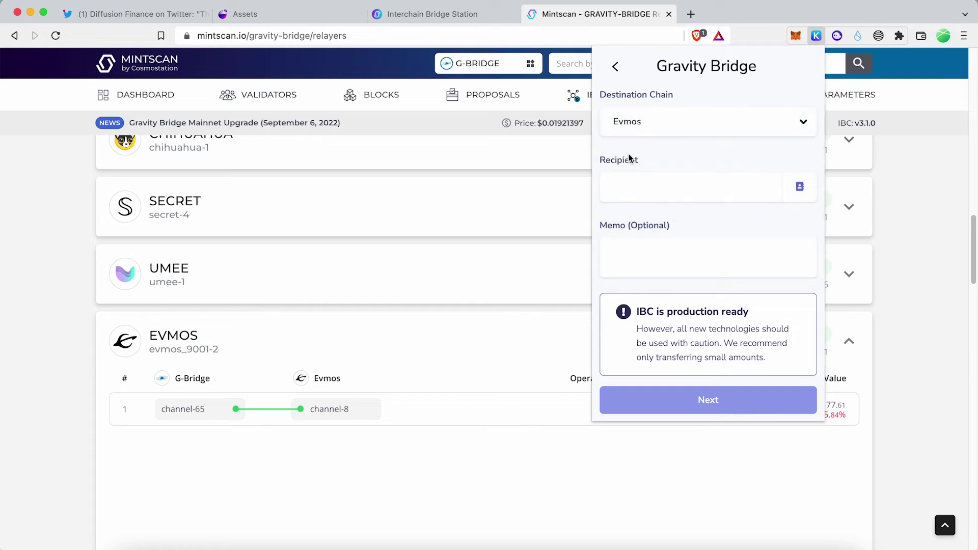
left_click(640, 190)
key("super+v")
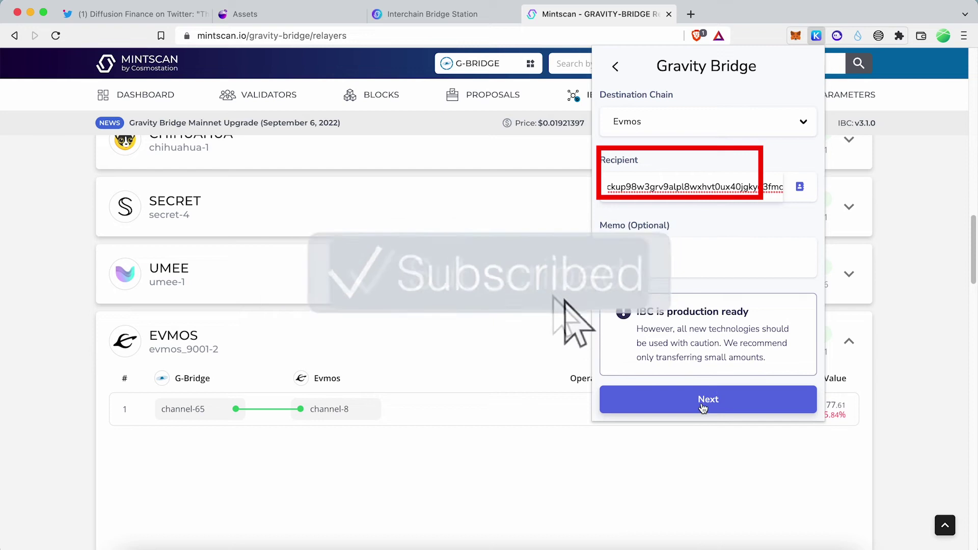
left_click(699, 406)
Choose USDC and fill in the full 1.497055 balance as the amount.
left_click(667, 127)
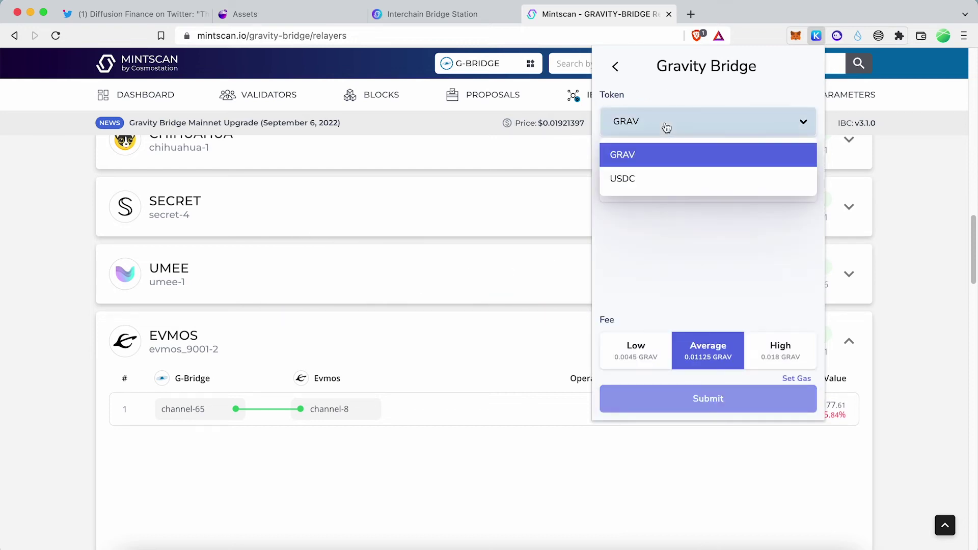
left_click(621, 180)
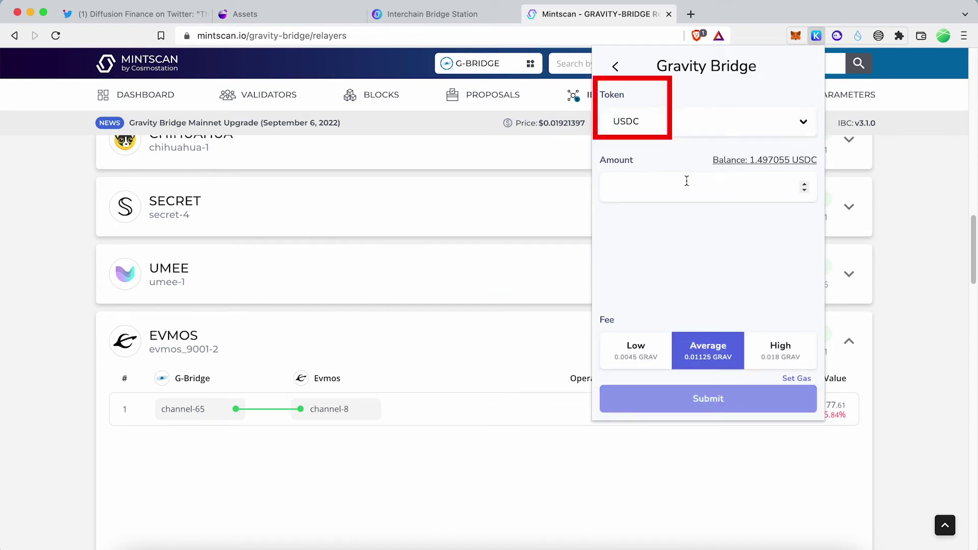
left_click(768, 167)
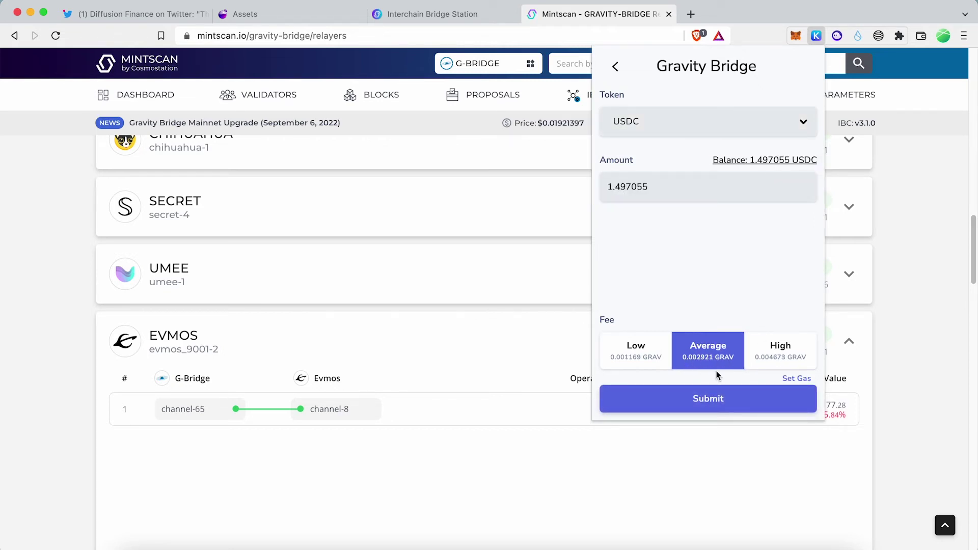
Switch Keplr to the Evmos chain, then open an Osmosis Gravity Bridge asset's Withdraw dialog.
left_click(705, 398)
left_click(698, 67)
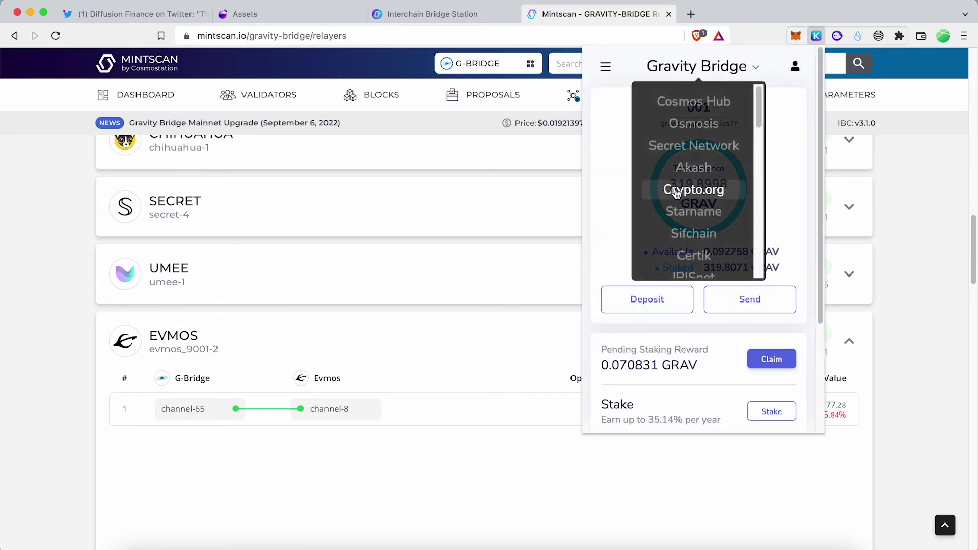
scroll(677, 193, "down", 5)
scroll(676, 192, "down", 5)
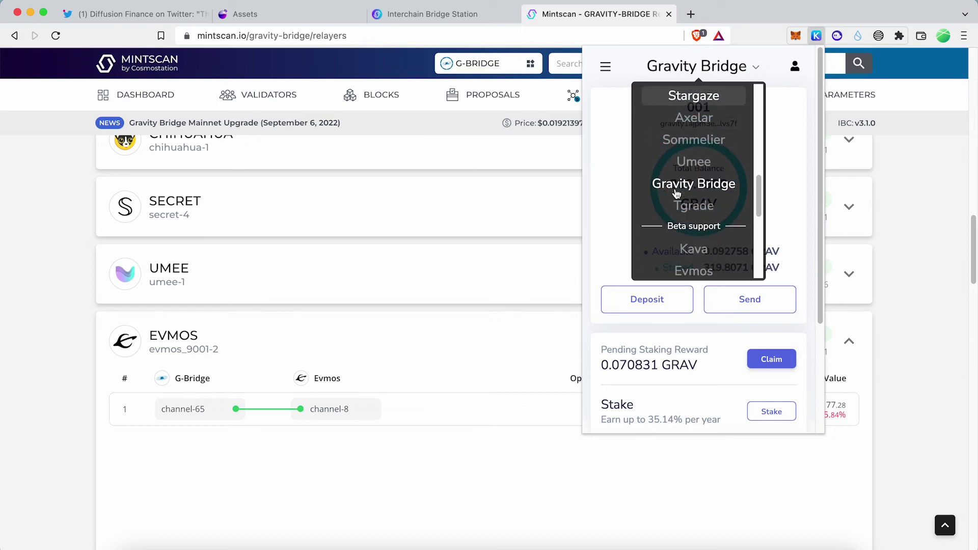
left_click(688, 212)
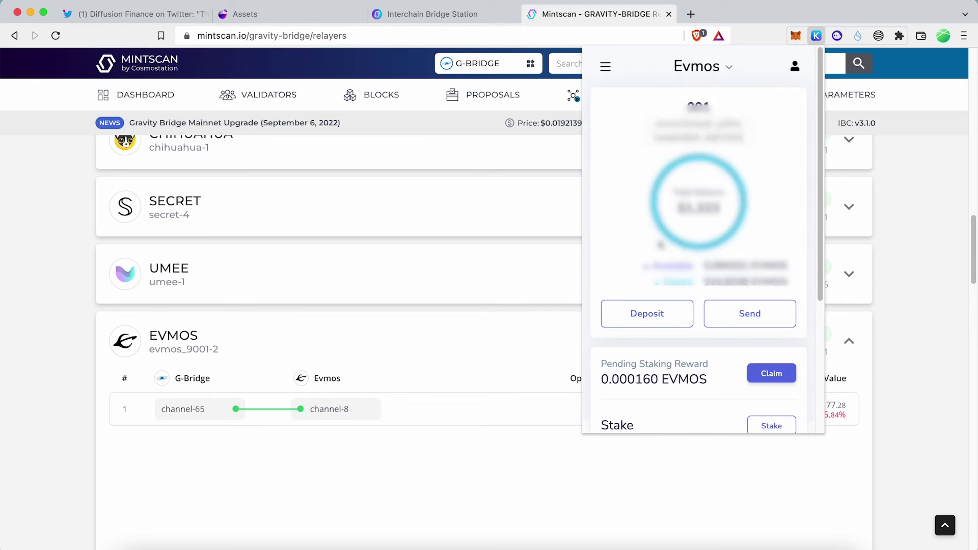
scroll(660, 244, "down", 5)
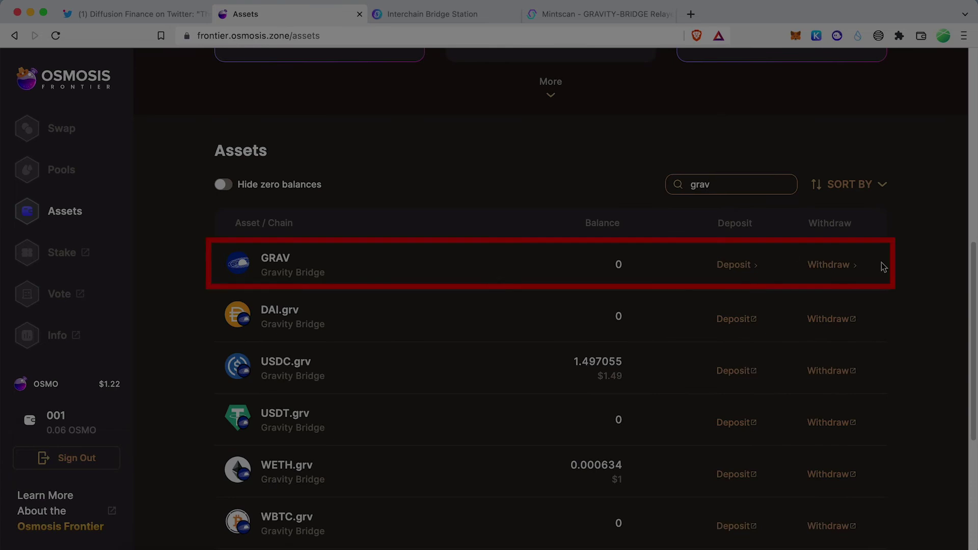
left_click(830, 266)
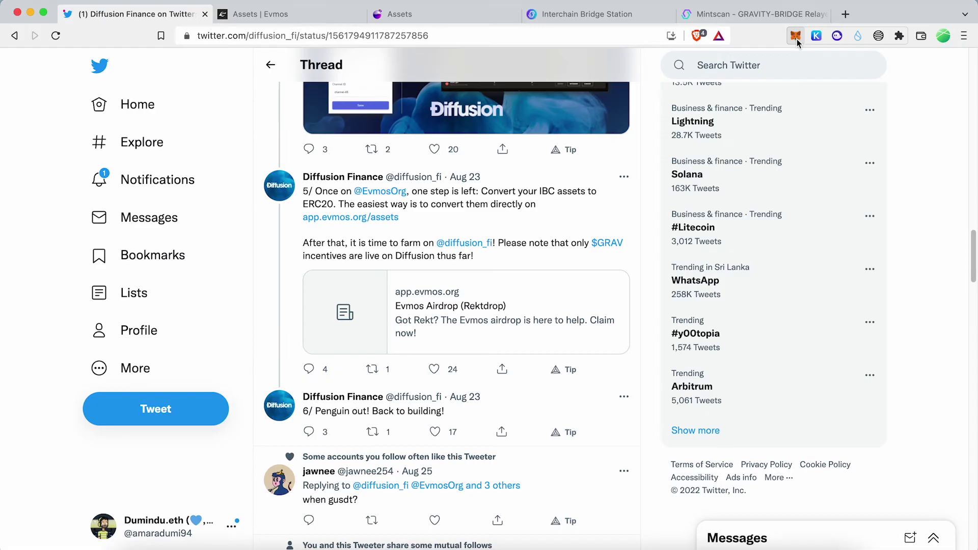
Copy the MetaMask account address, then view Keplr's Evmos tokens showing 1.497055 USDC.
left_click(797, 40)
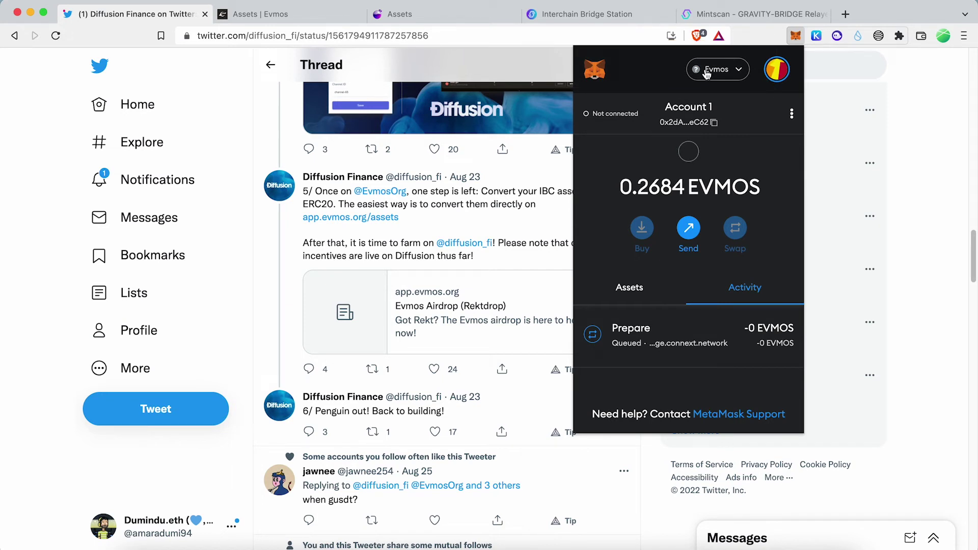
left_click(715, 125)
left_click(816, 36)
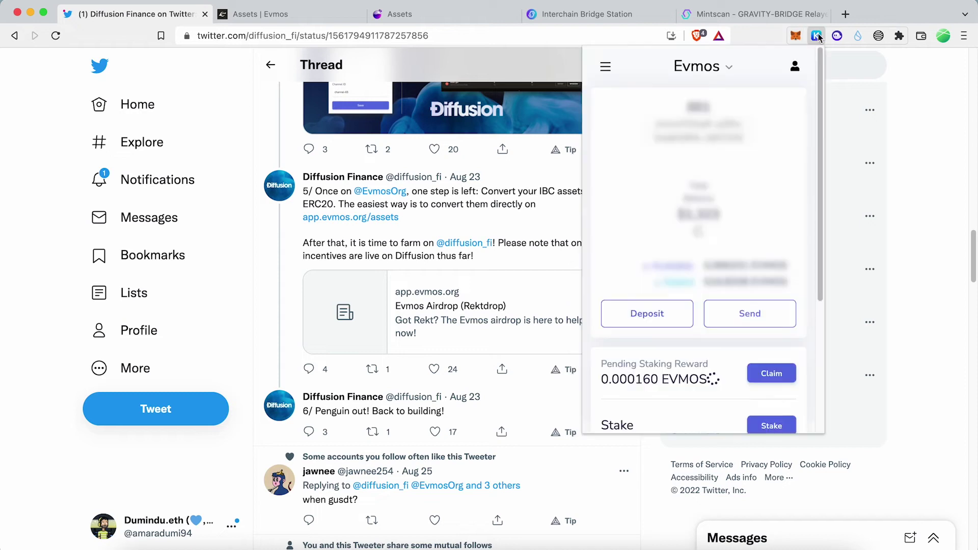
scroll(739, 214, "down", 4)
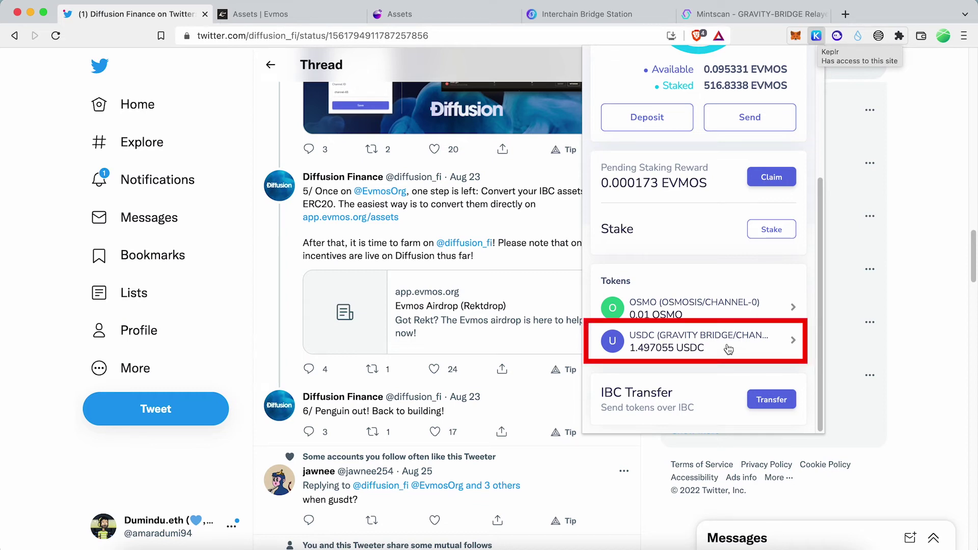
Send 1.497055 USDC from the Evmos wallet to the pasted MetaMask address.
left_click(728, 350)
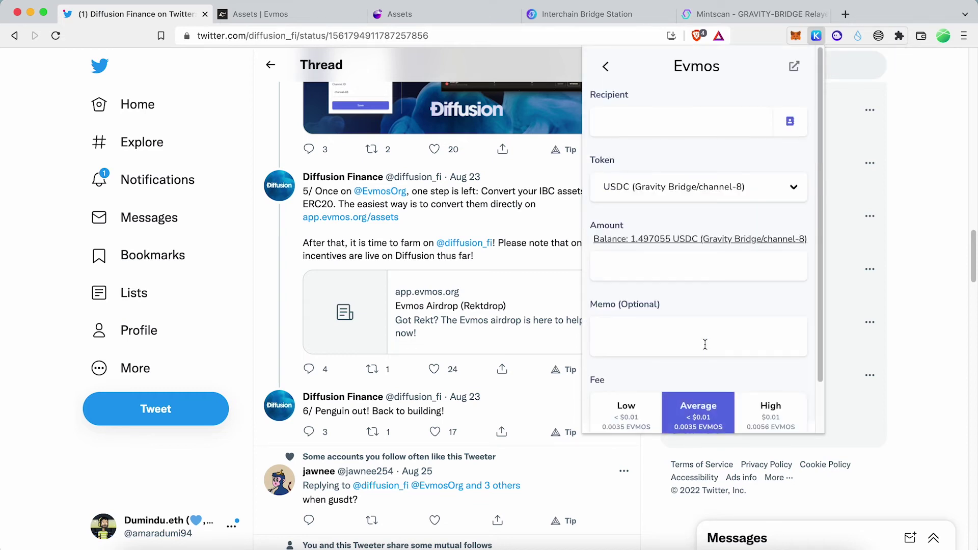
left_click(667, 135)
key("super+v")
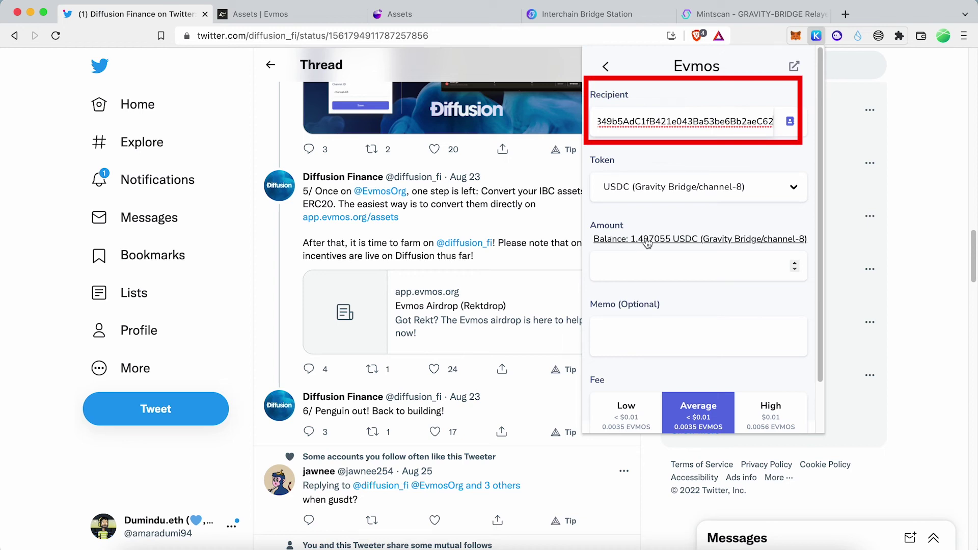
key("Tab")
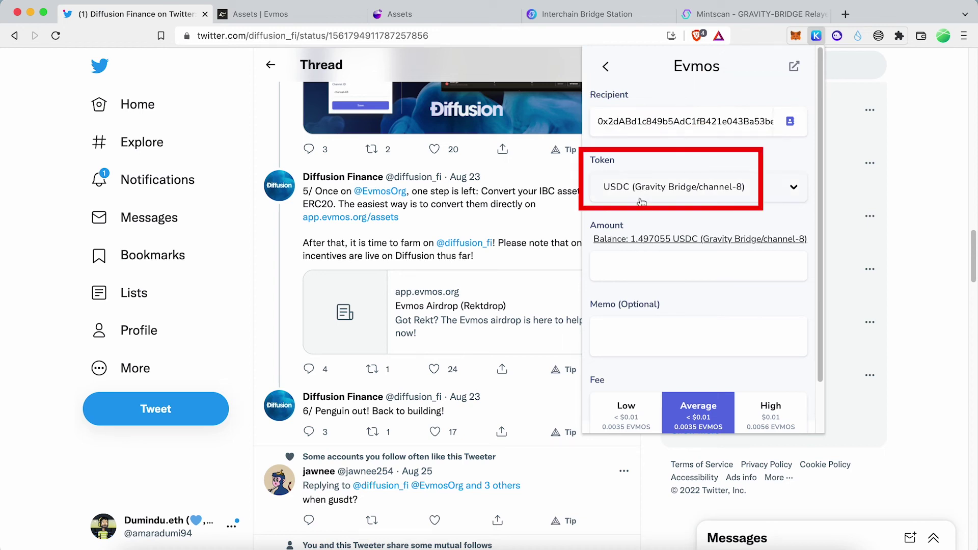
left_click(649, 265)
type("1.497055")
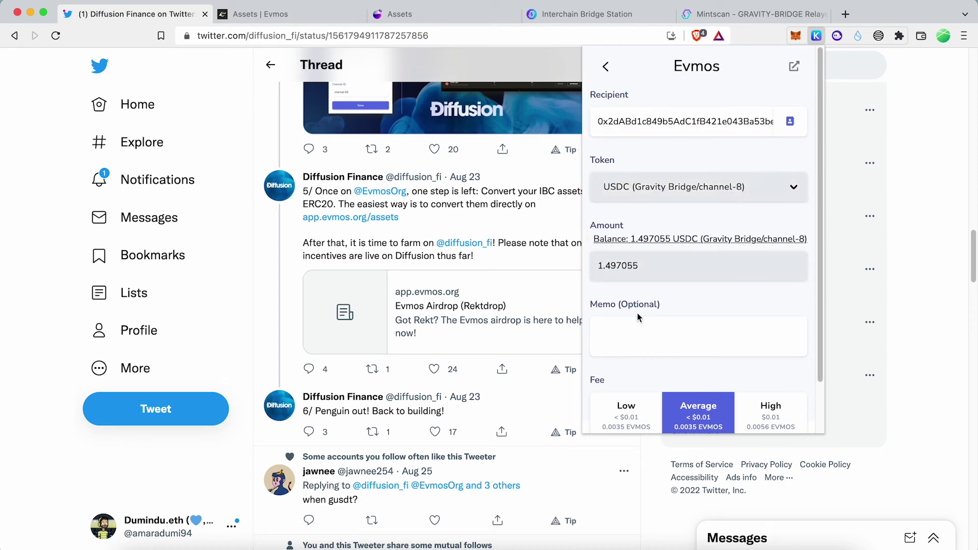
scroll(637, 313, "down", 2)
left_click(686, 412)
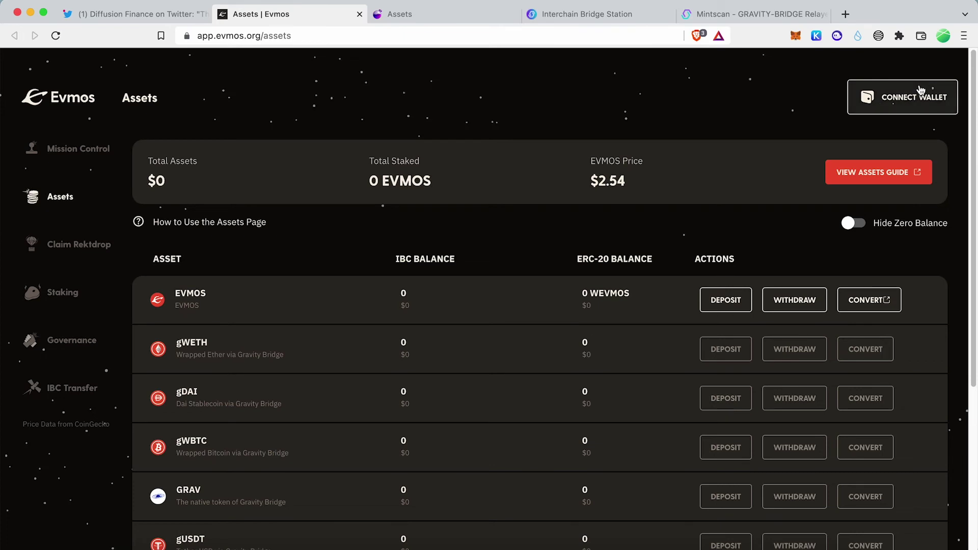
Connect MetaMask to the Evmos assets page and open the USDC.grv Convert dialog.
left_click(913, 106)
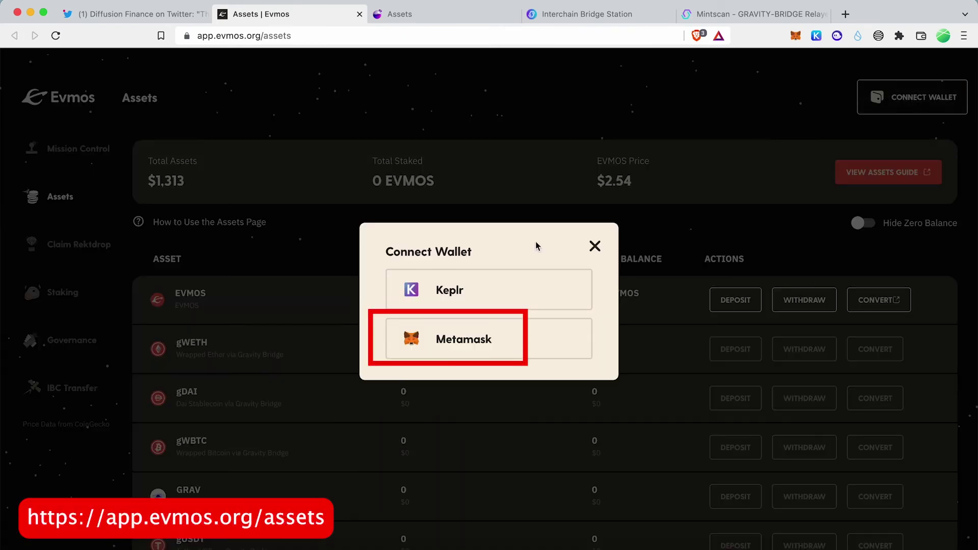
left_click(458, 351)
scroll(612, 304, "down", 5)
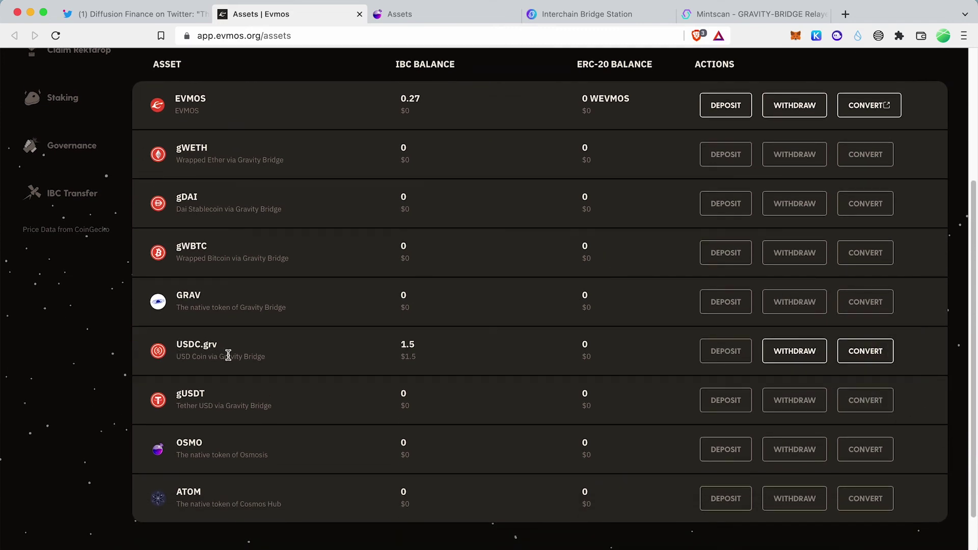
left_click(857, 359)
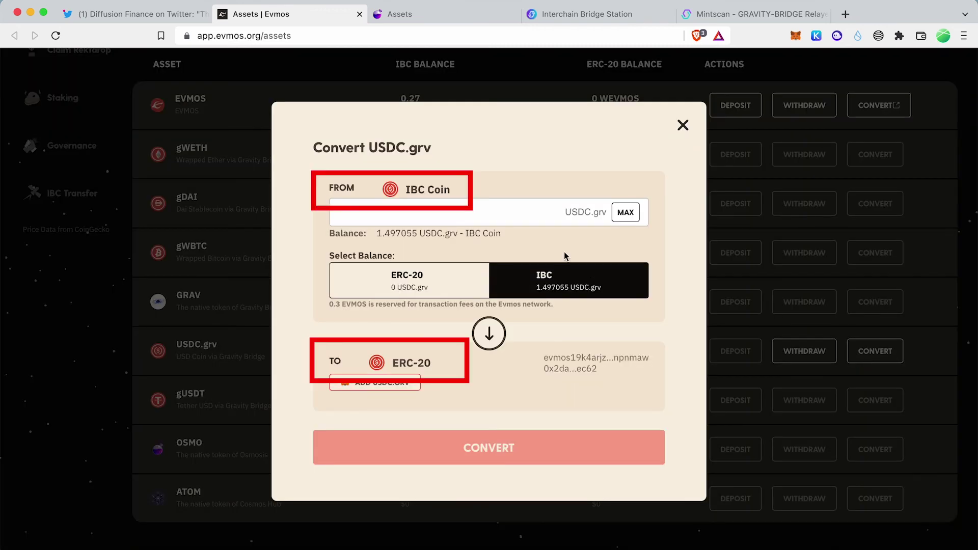
Convert the maximum 1.497055 USDC.grv to ERC-20 and submit for signing.
left_click(626, 200)
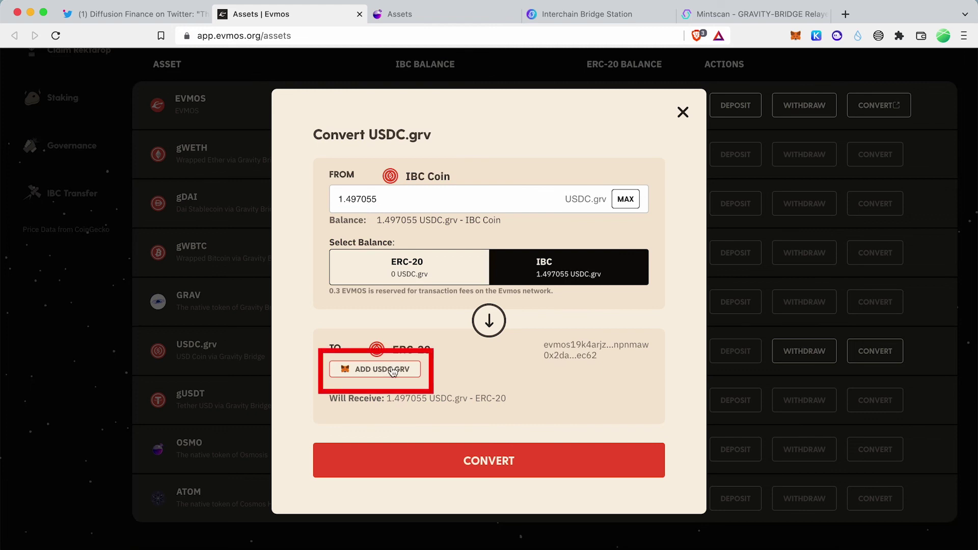
left_click(482, 456)
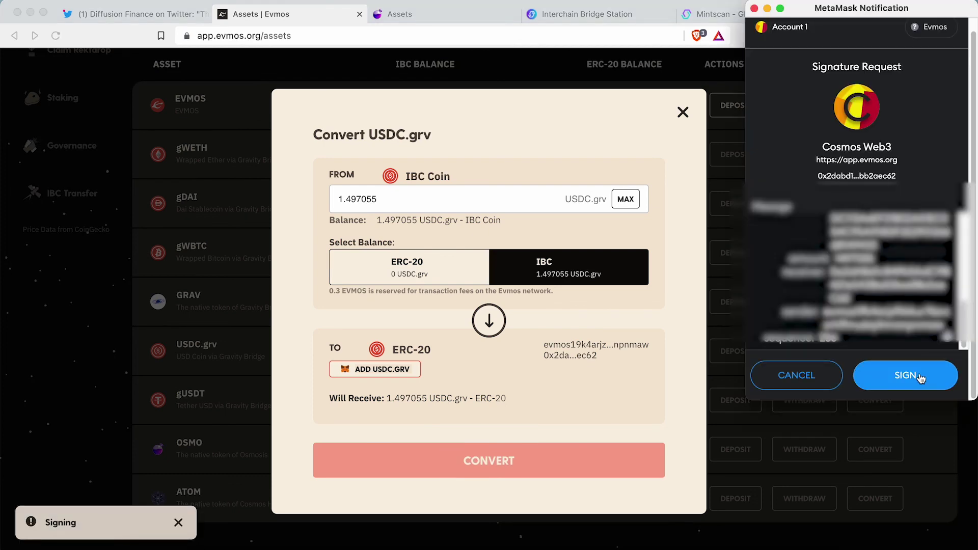
Sign the conversion in MetaMask and view the wallet's token balances.
left_click(922, 378)
left_click(795, 35)
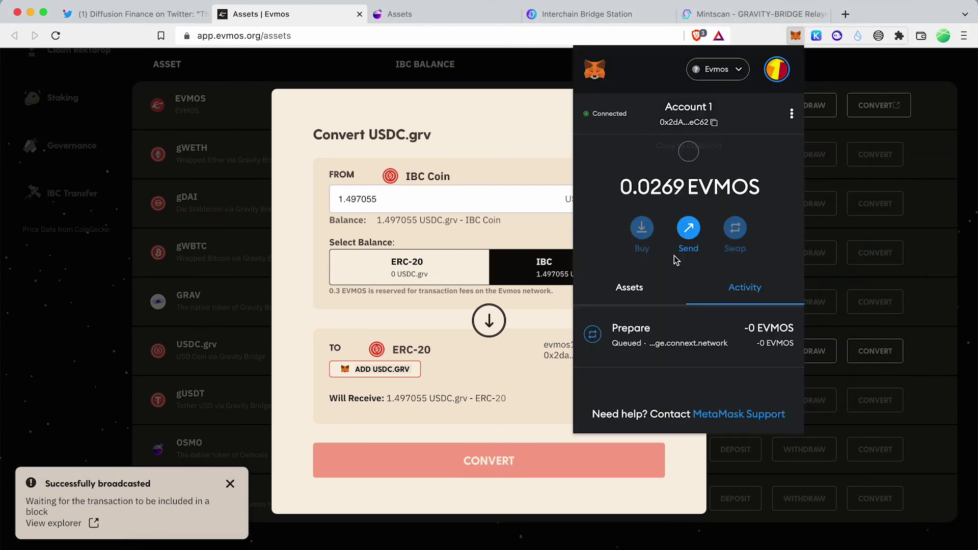
left_click(641, 292)
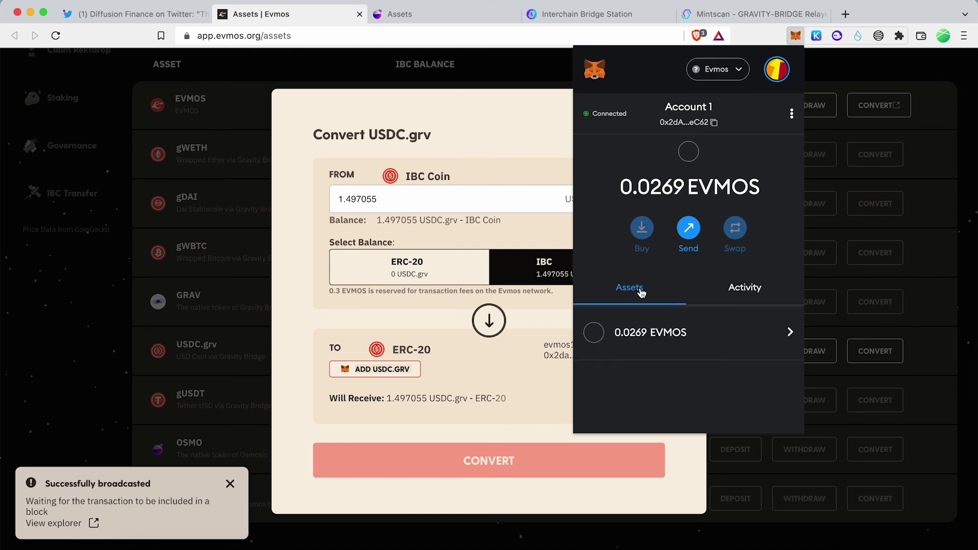
Enter the full 1.497055 gUSDC in the Diffusion swap, quoting 86.3732 DIFF.
scroll(679, 352, "down", 5)
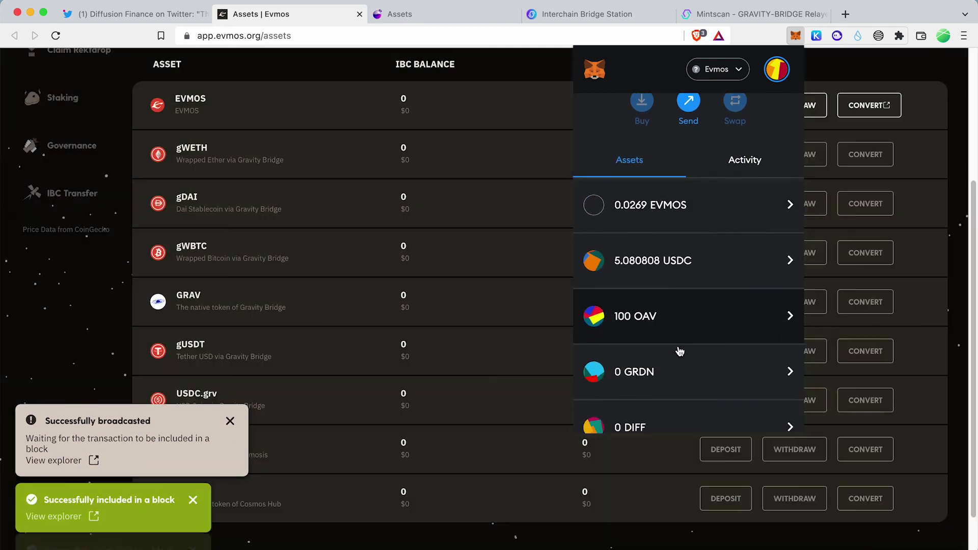
scroll(679, 352, "down", 5)
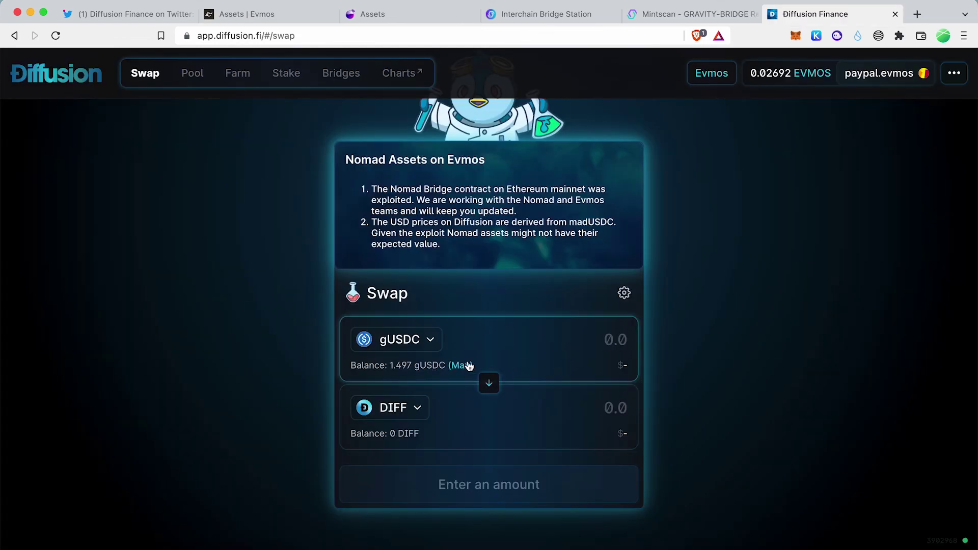
left_click(465, 366)
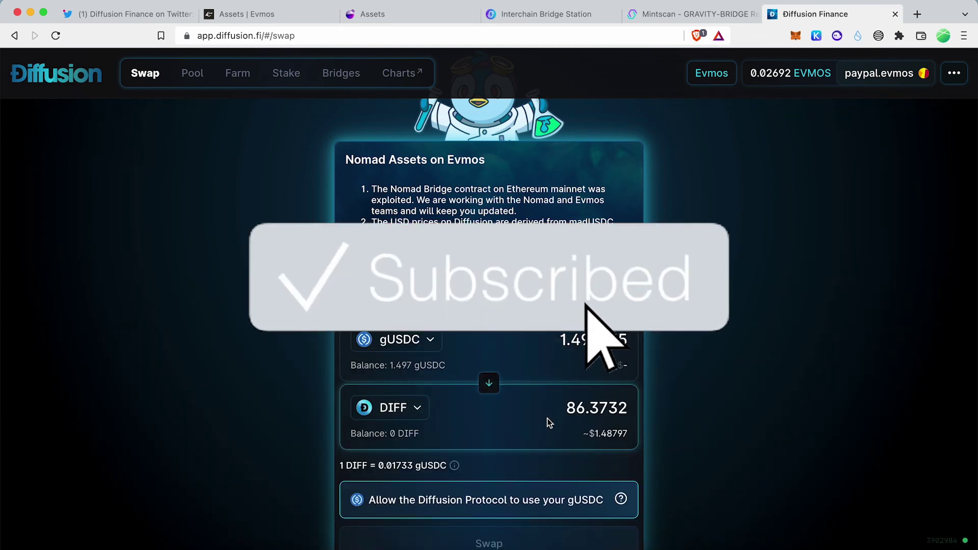
scroll(549, 423, "down", 3)
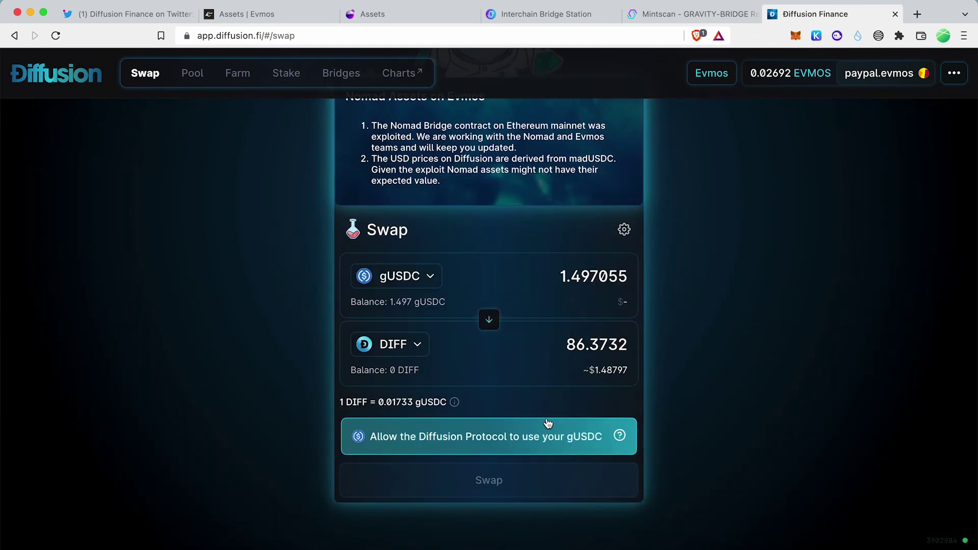